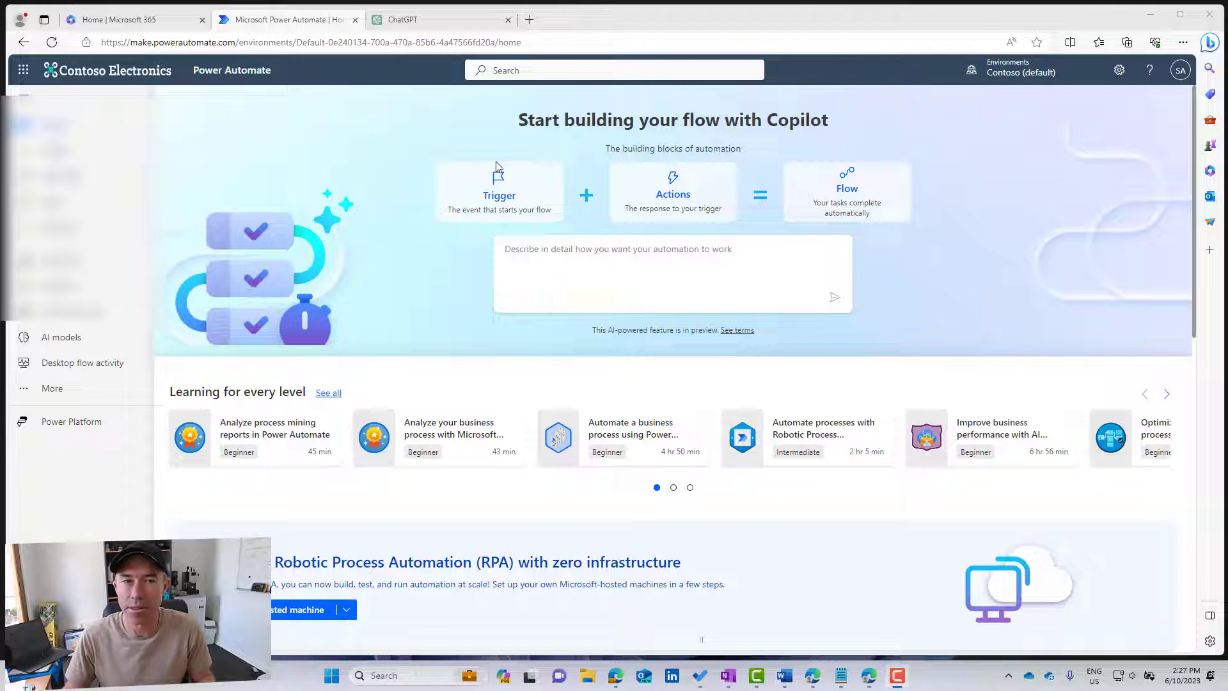
# Step: Leave the Power Automate home page for the ChatGPT tab showing a new GPT-4 chat
pyautogui.click(426, 26)
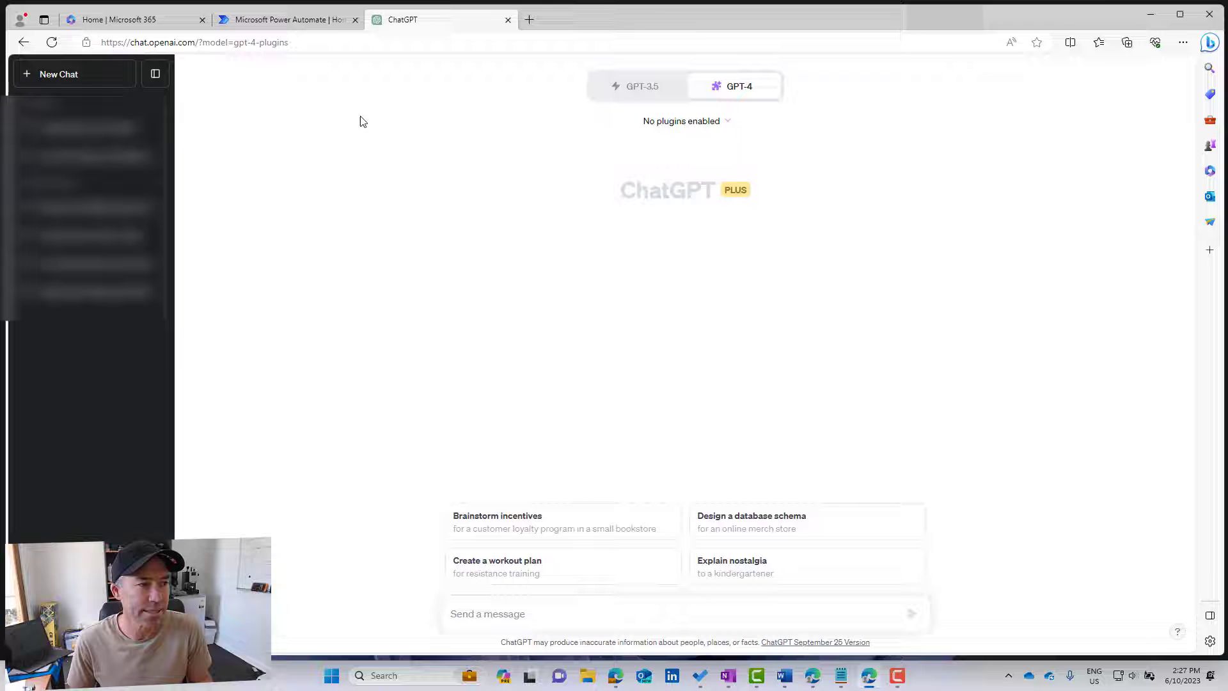
# Step: Open the ChatGPT Plugin store from the 'No plugins enabled' dropdown in GPT-4 Plugins mode
pyautogui.moveTo(762, 90)
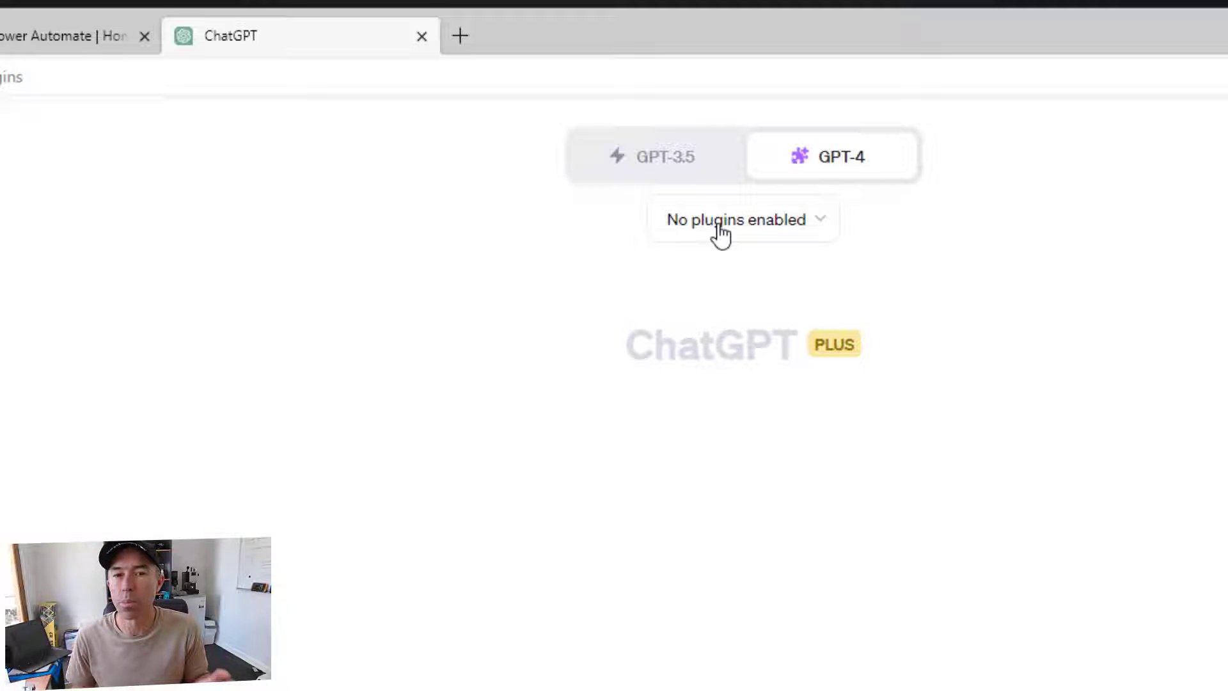
pyautogui.click(719, 229)
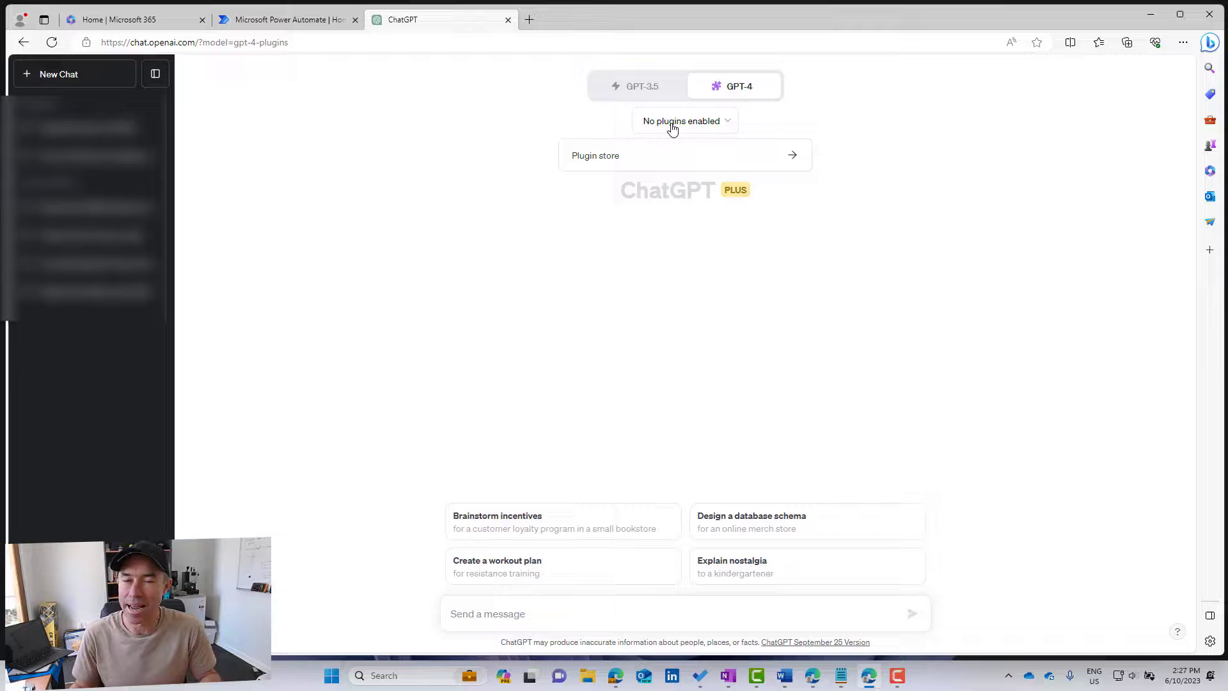
pyautogui.click(663, 167)
# Step: Search the Plugin store for 'pow' and install the Power Automate plugin
pyautogui.click(382, 217)
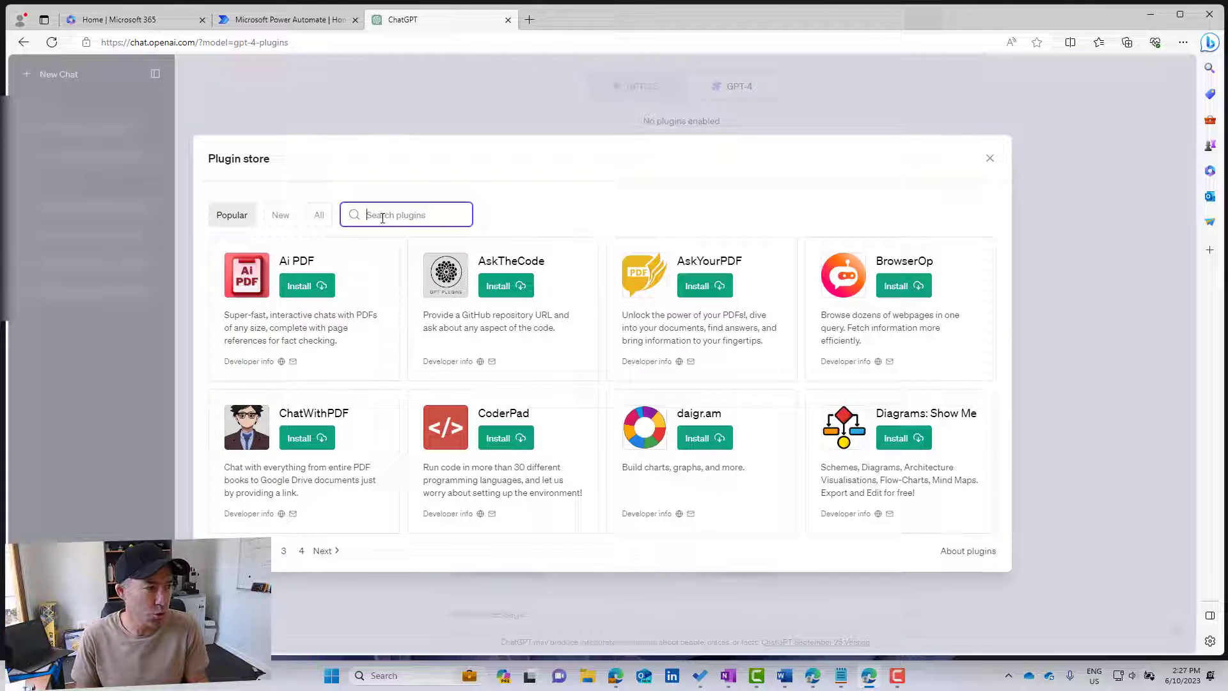
pyautogui.write('p')
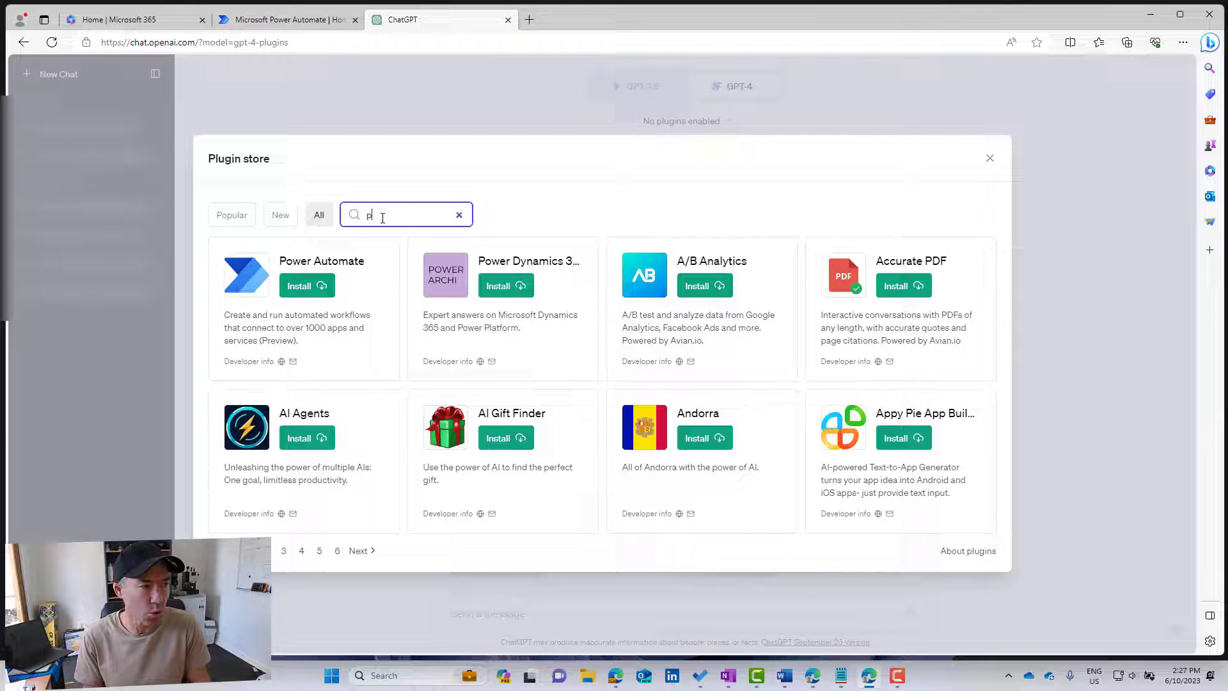
pyautogui.write('owower')
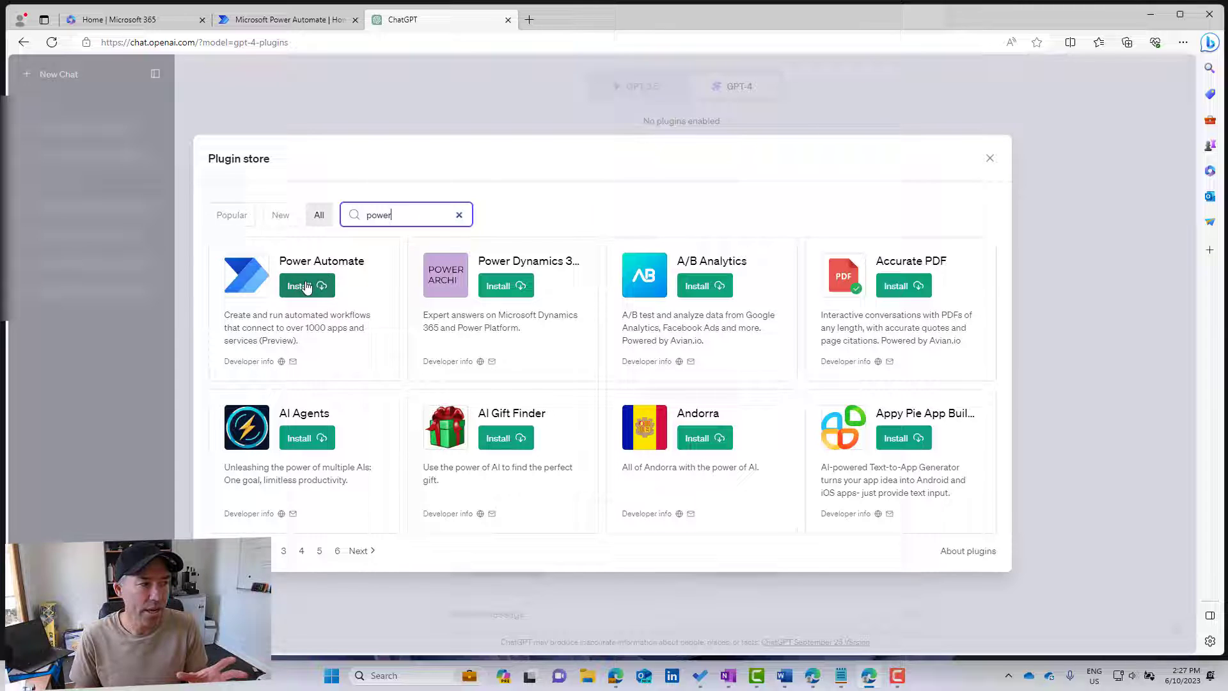
pyautogui.click(307, 291)
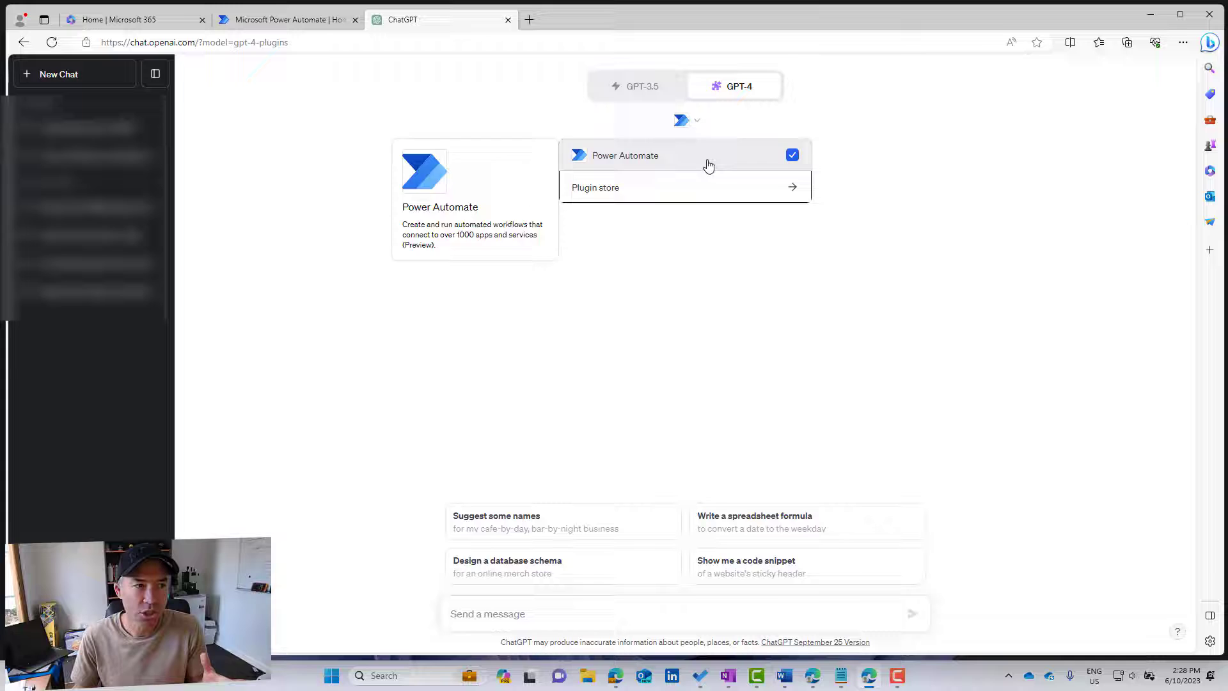
# Step: Send 'list my flows' to the Power Automate plugin in the chat
pyautogui.click(484, 618)
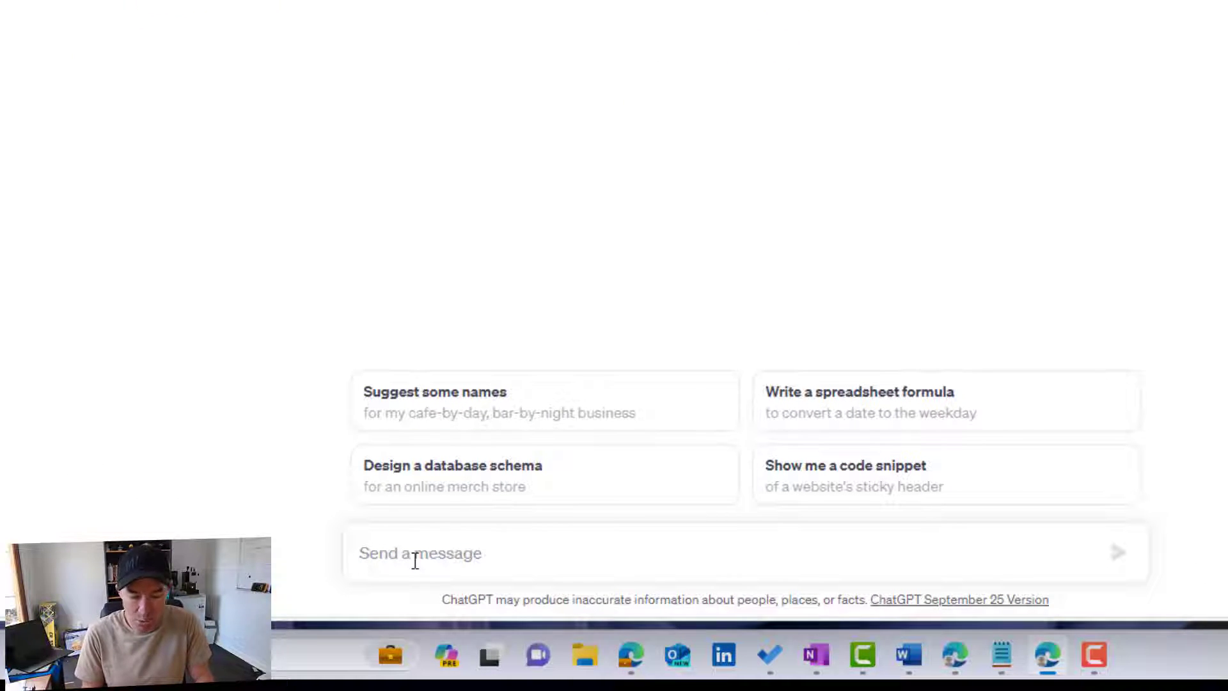
pyautogui.write('list my flows')
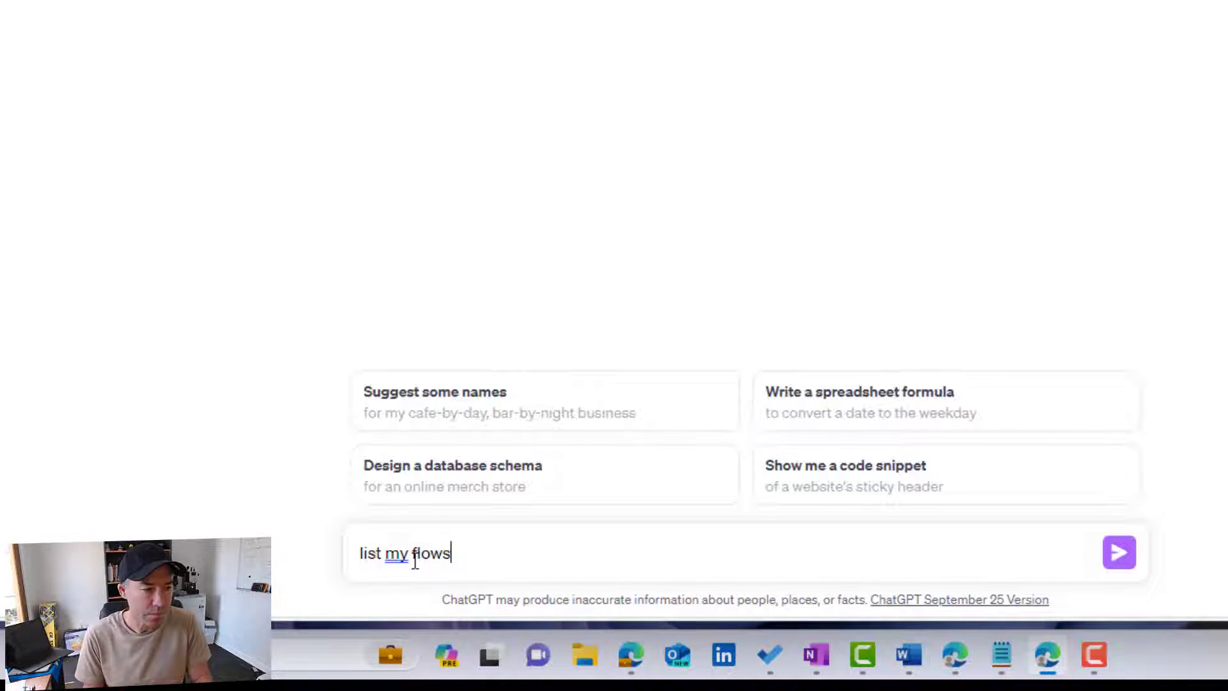
pyautogui.press('Return')
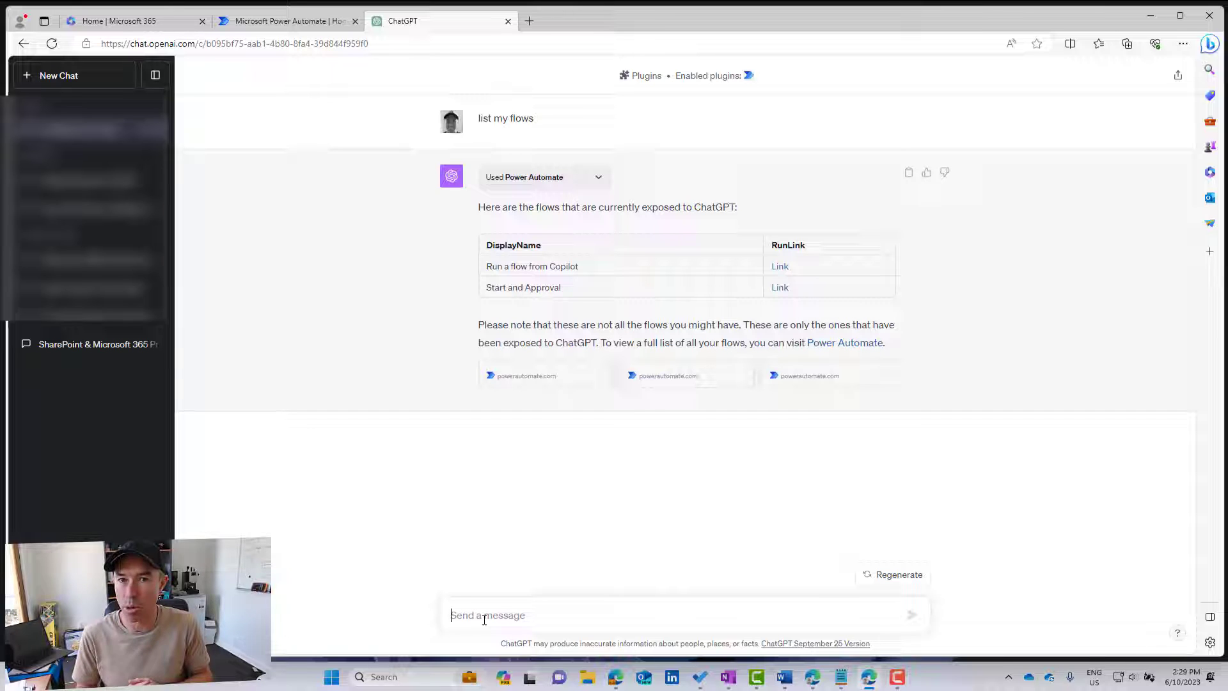
# Step: Send 'create an approval process when a new item is added to a list' to ChatGPT
pyautogui.write('creat')
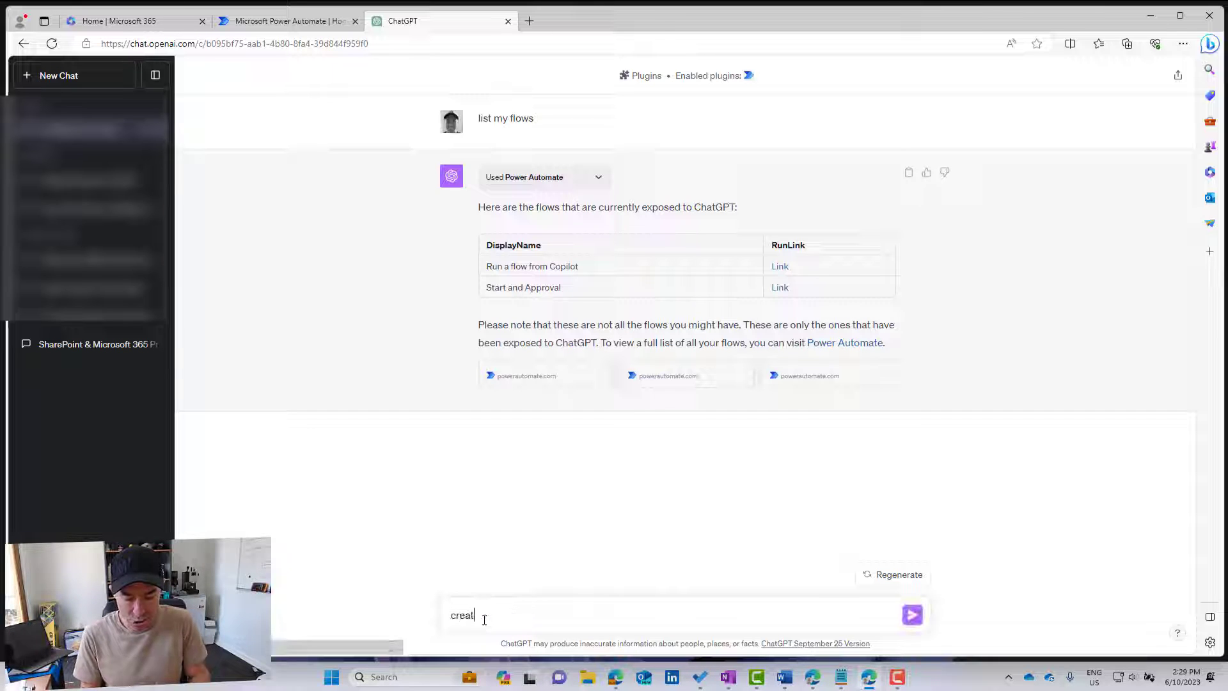
pyautogui.write('e a flow')
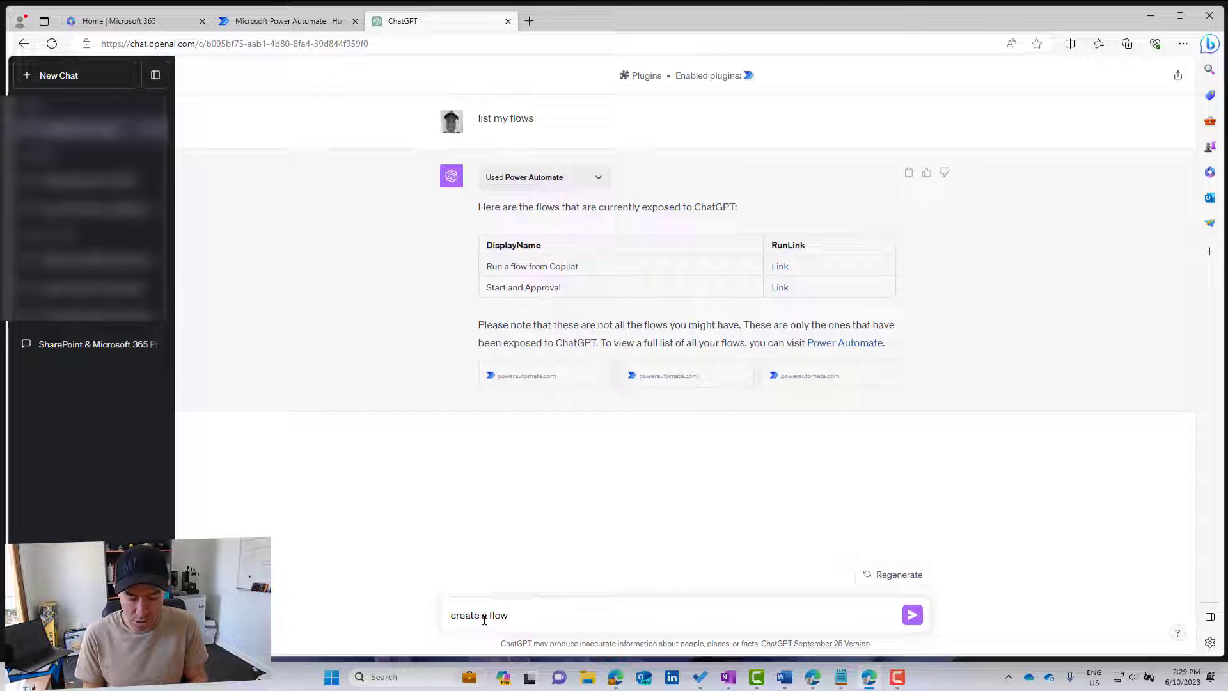
pyautogui.press('BackSpace')
pyautogui.press('BackSpace')
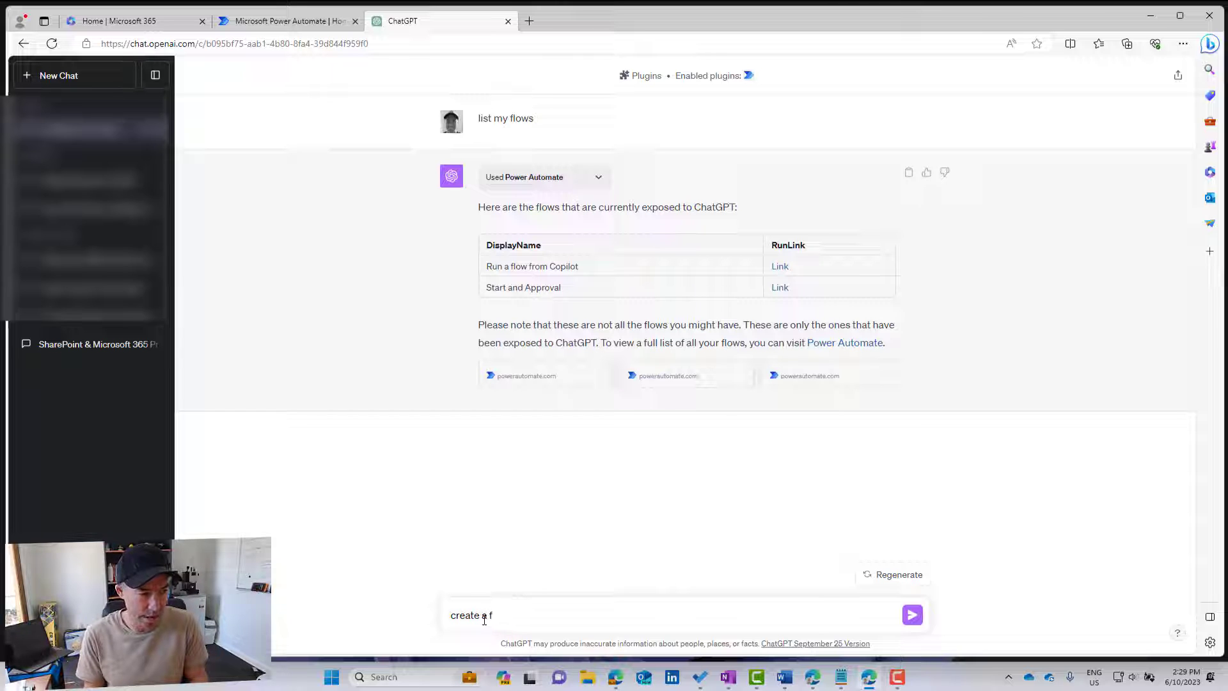
pyautogui.write('an approval ')
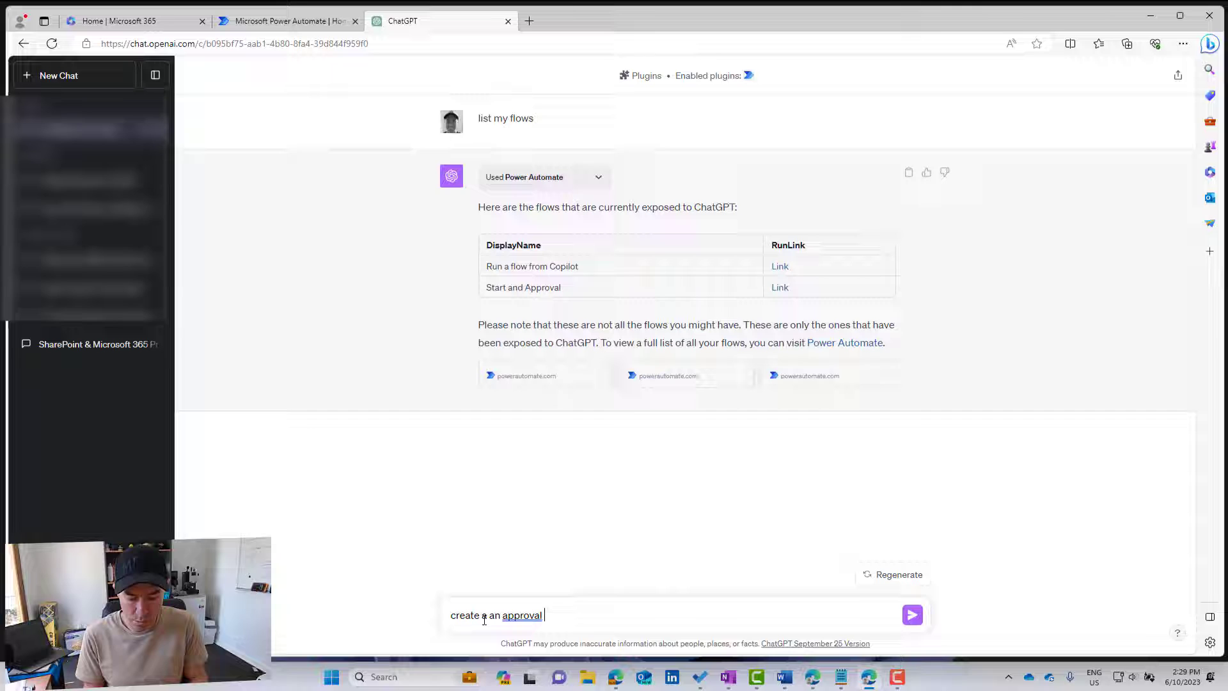
pyautogui.write('procc')
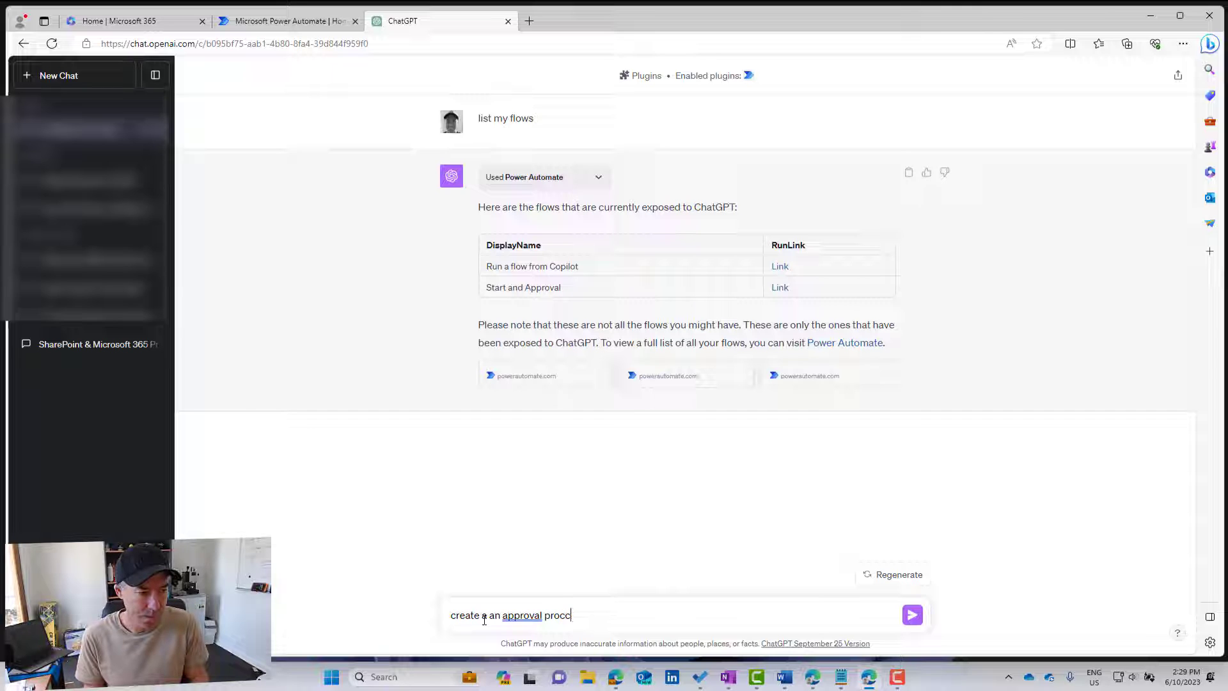
pyautogui.write('ess ')
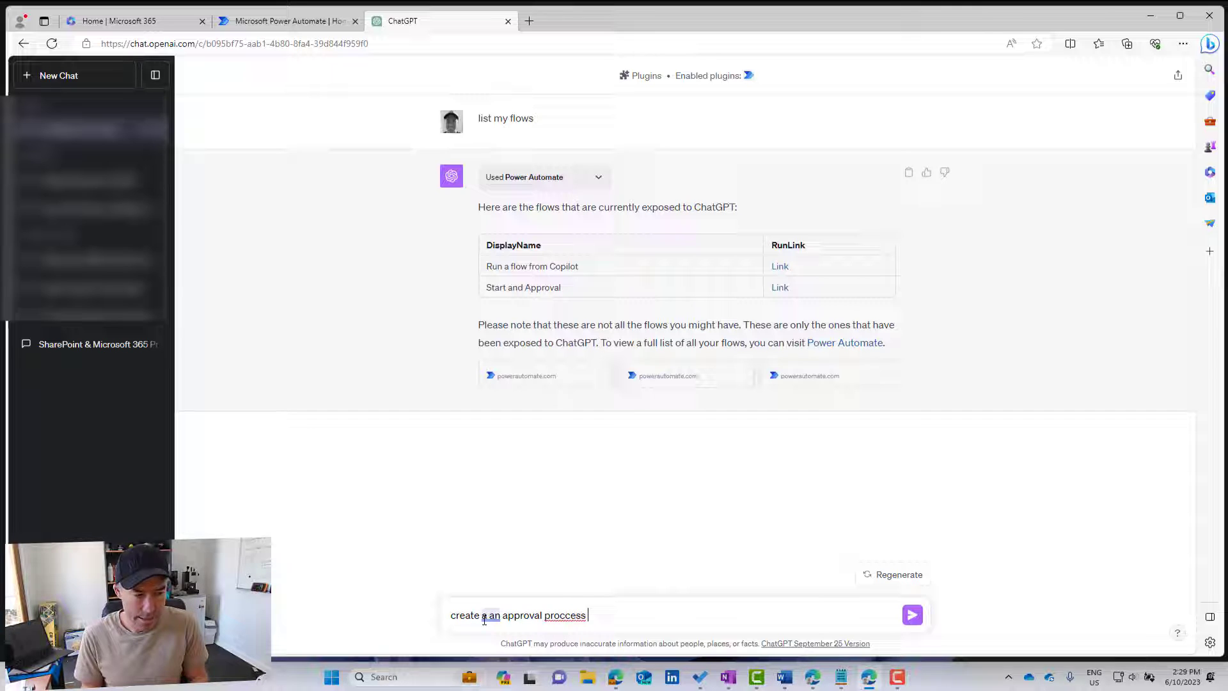
pyautogui.write('e')
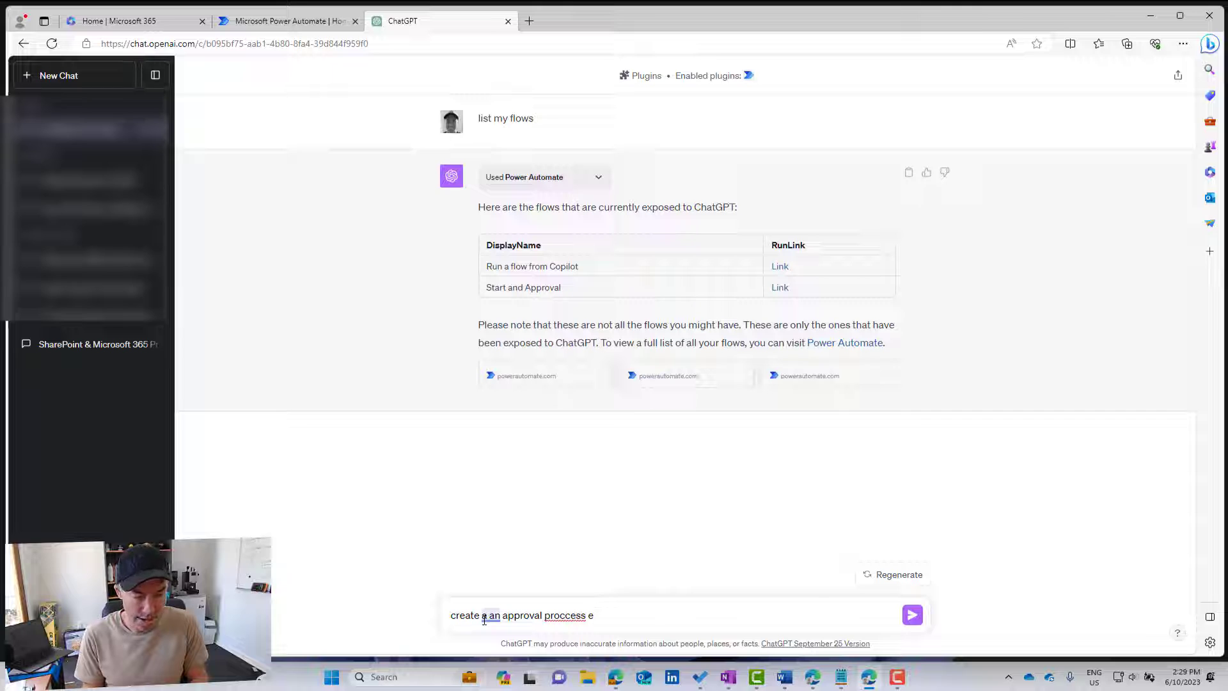
pyautogui.press('BackSpace')
pyautogui.write('when a new item')
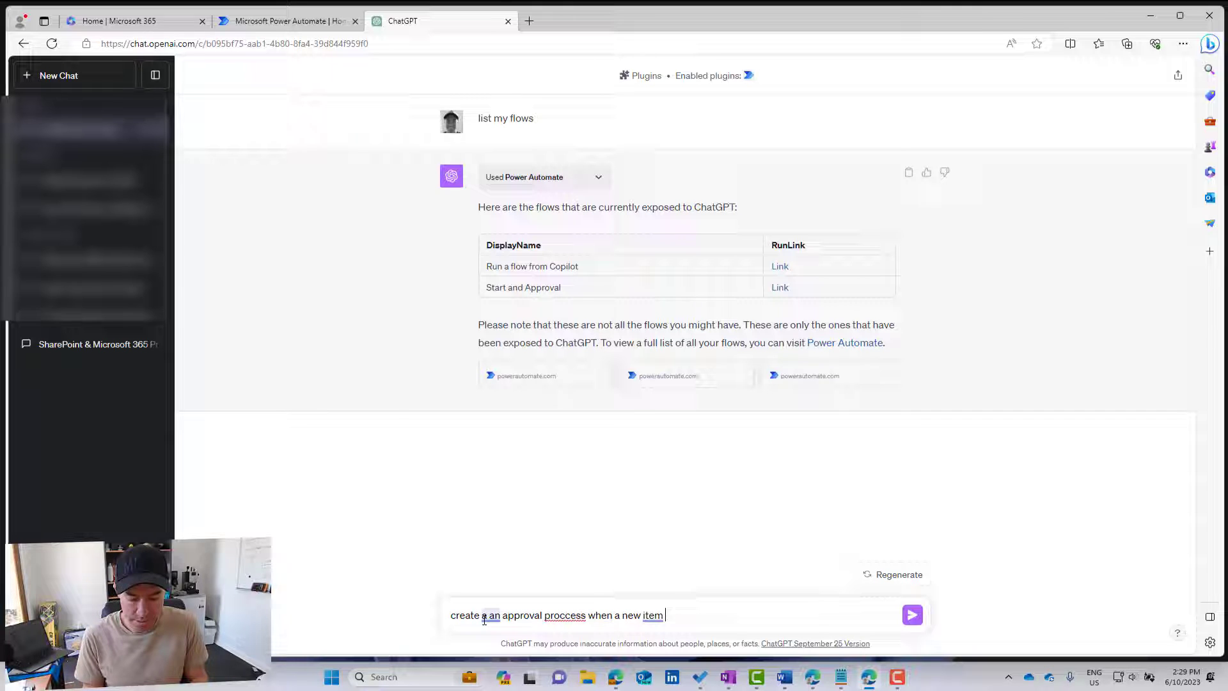
pyautogui.write('is added to')
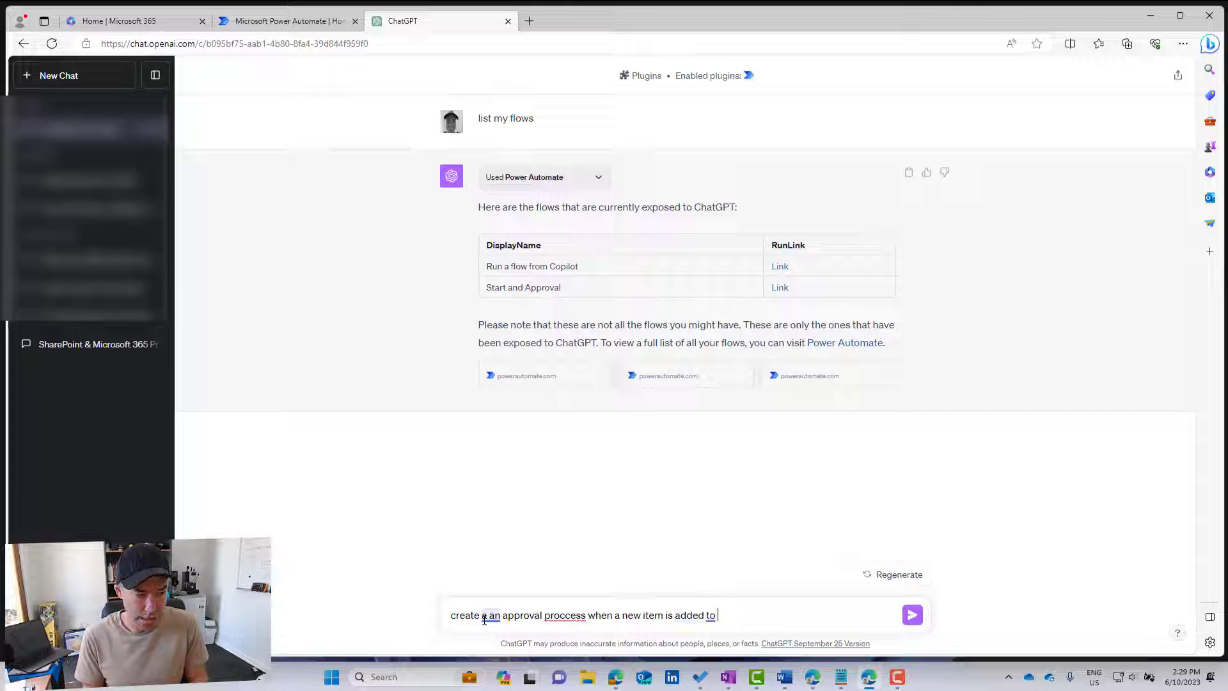
pyautogui.write(' a list')
pyautogui.press('Return')
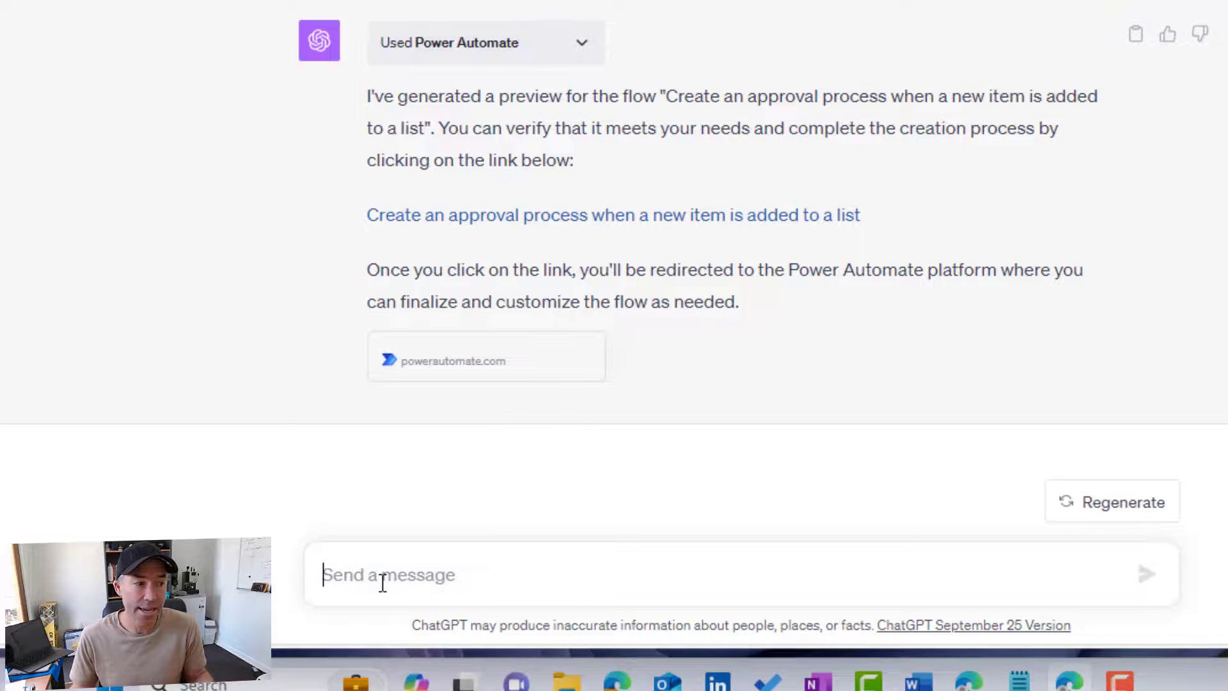
# Step: Follow the preview link, accept the suggested approval flow, and create it in the designer
pyautogui.click(611, 215)
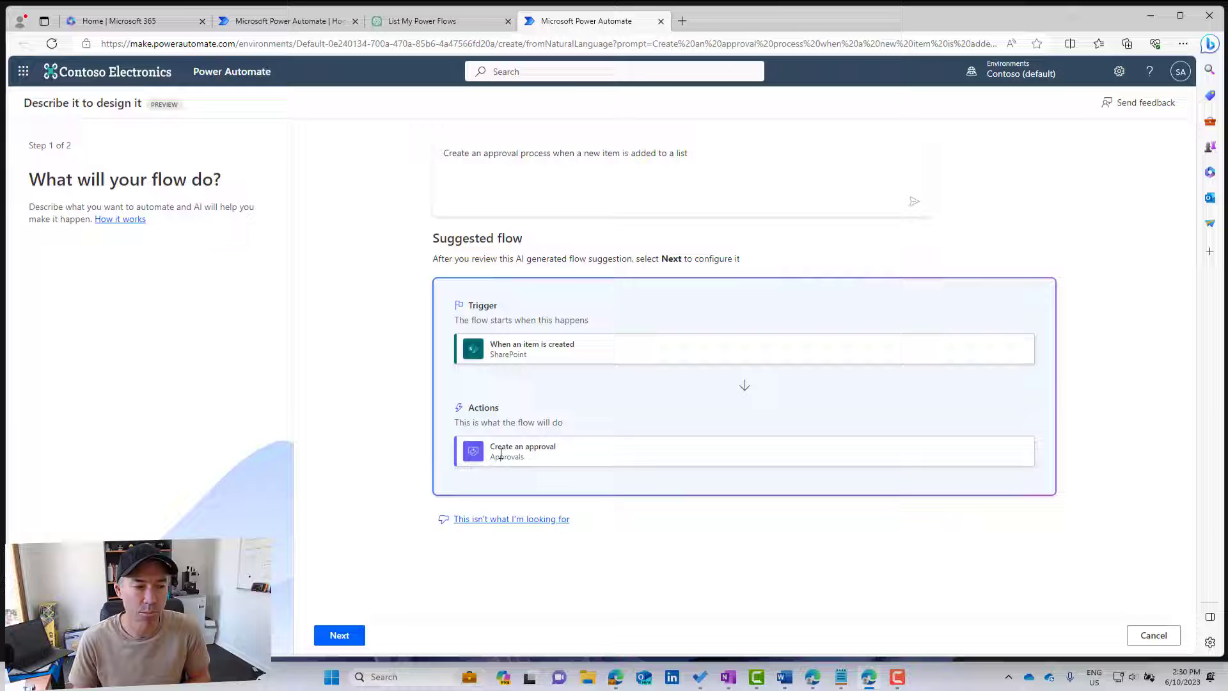
pyautogui.click(345, 638)
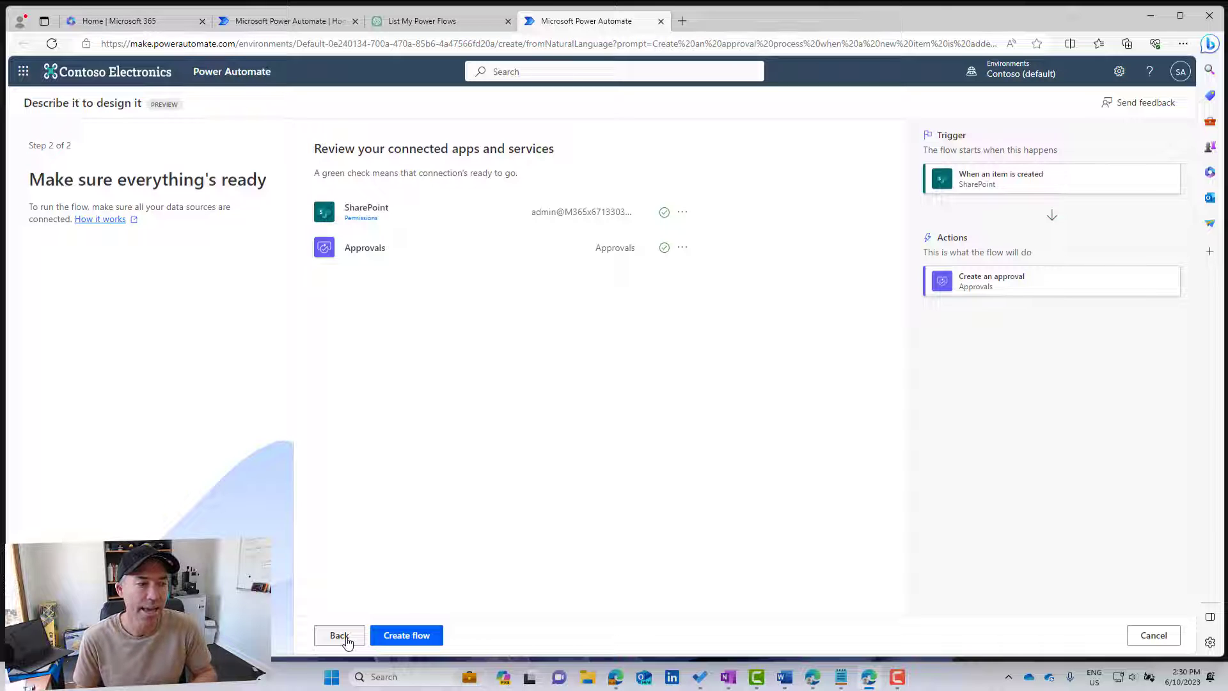
pyautogui.click(430, 639)
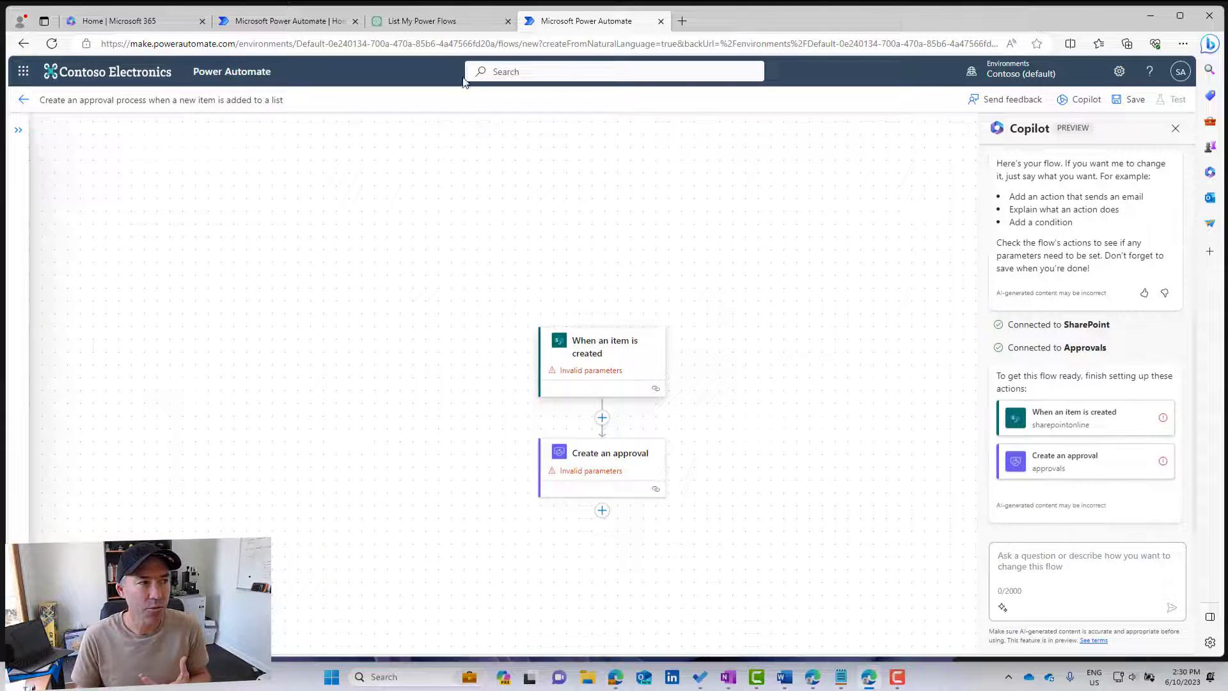
# Step: Back in ChatGPT, send 'start and approval' to get a run link for that flow
pyautogui.click(446, 23)
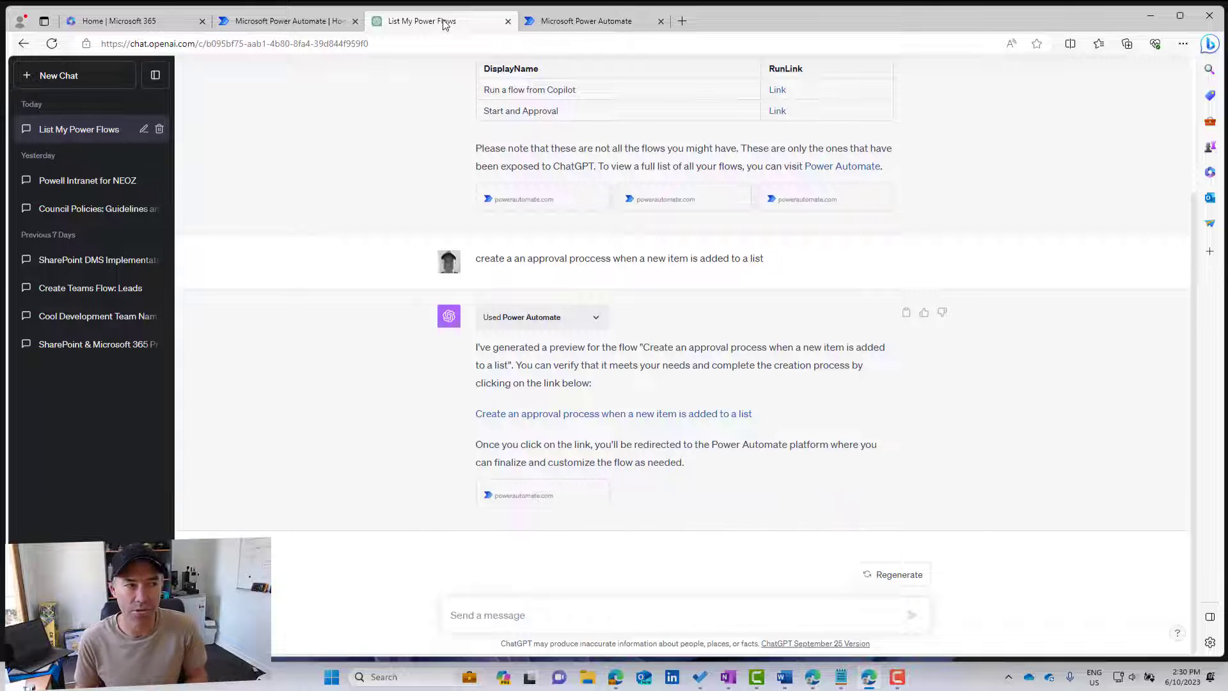
pyautogui.scroll(2, 515, 131)
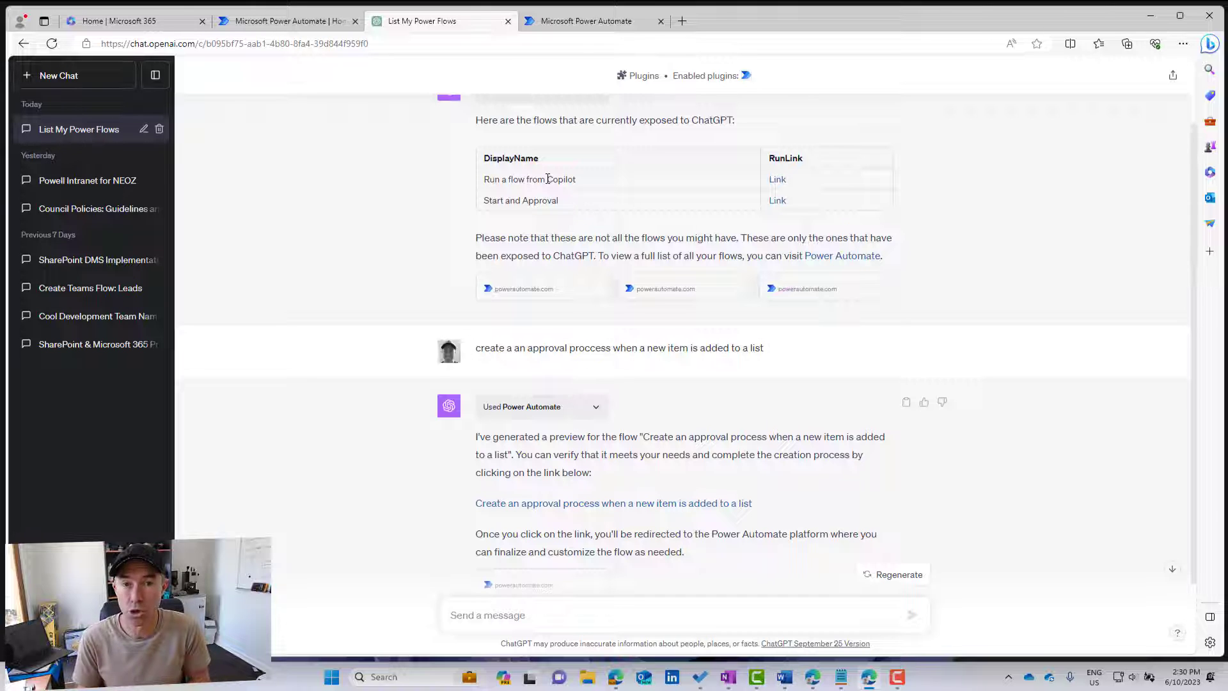
pyautogui.click(526, 616)
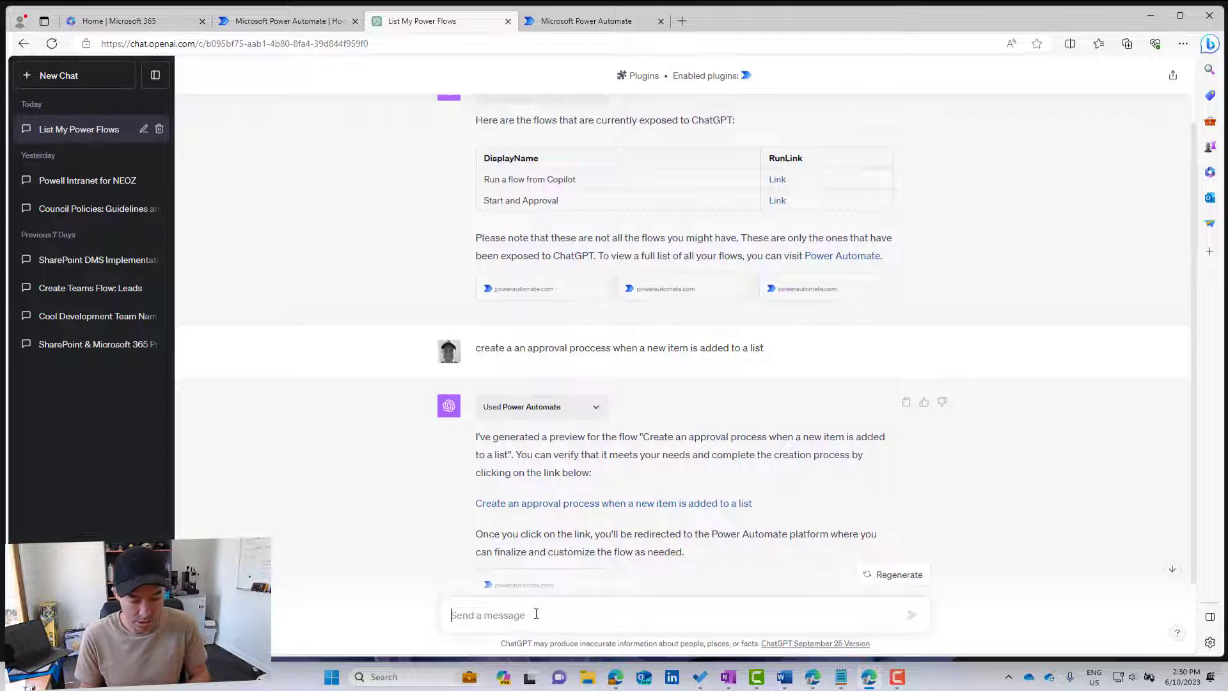
pyautogui.write('start and a')
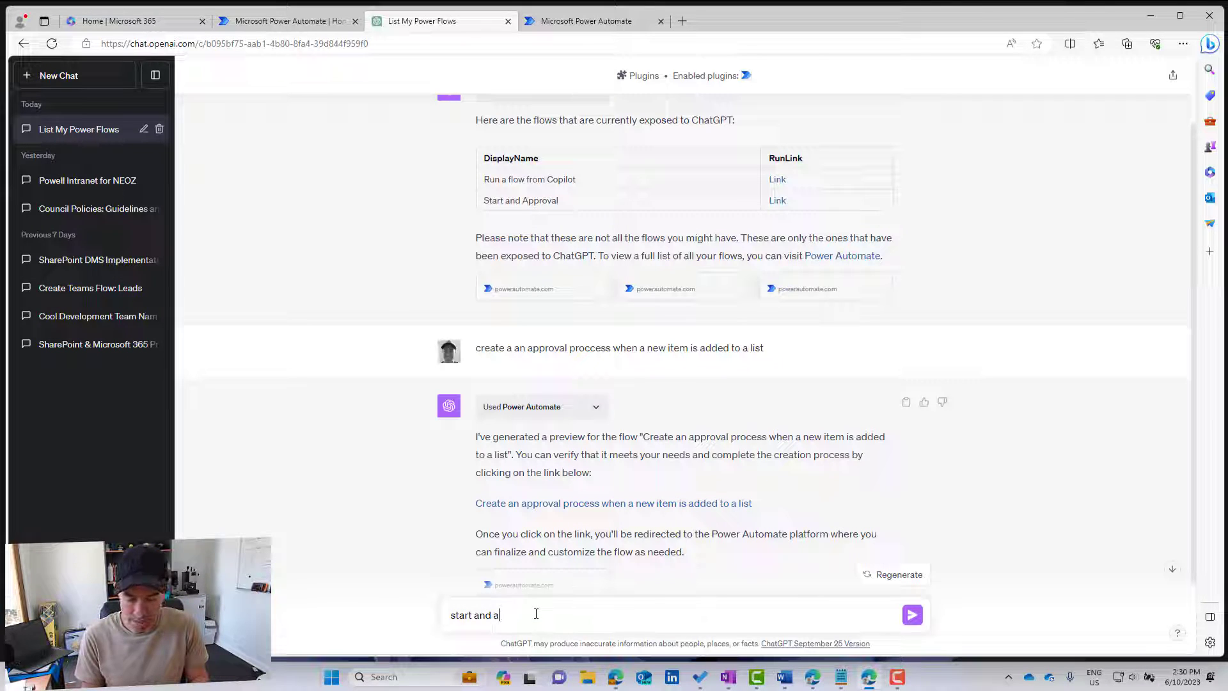
pyautogui.write('pproval')
pyautogui.press('Return')
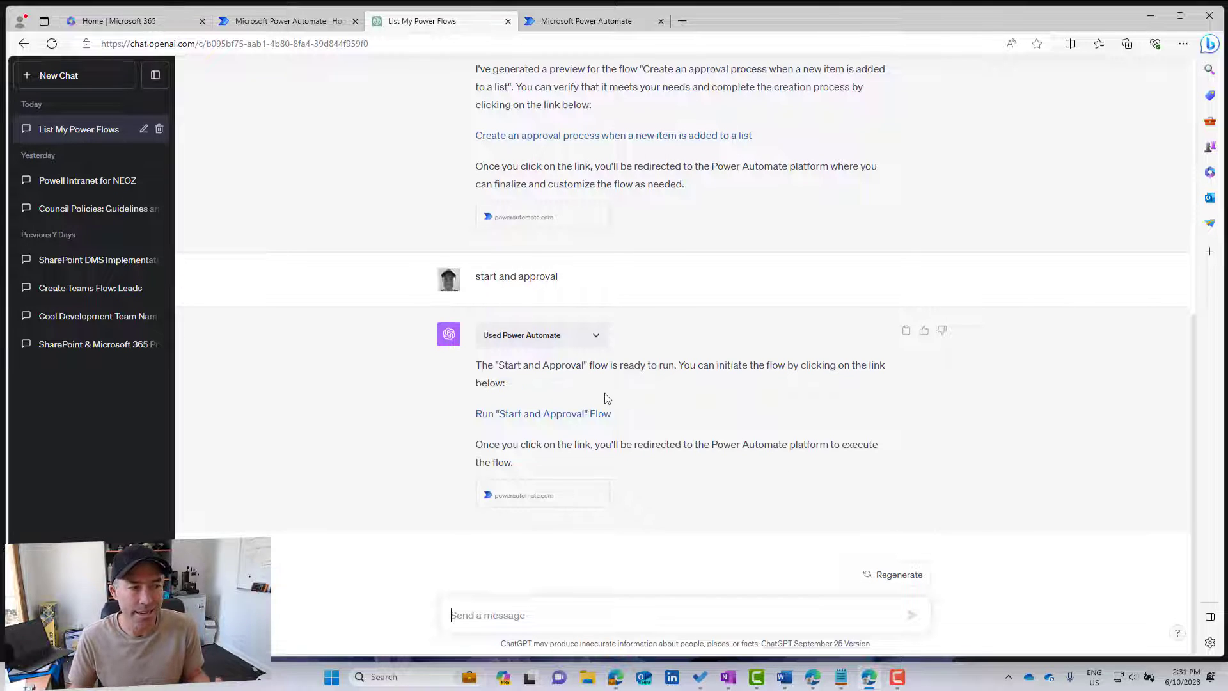
# Step: Run Start and Approval with Title 'Hey there', the admin's e-mail as System Administrator, Yes/No on
pyautogui.click(561, 415)
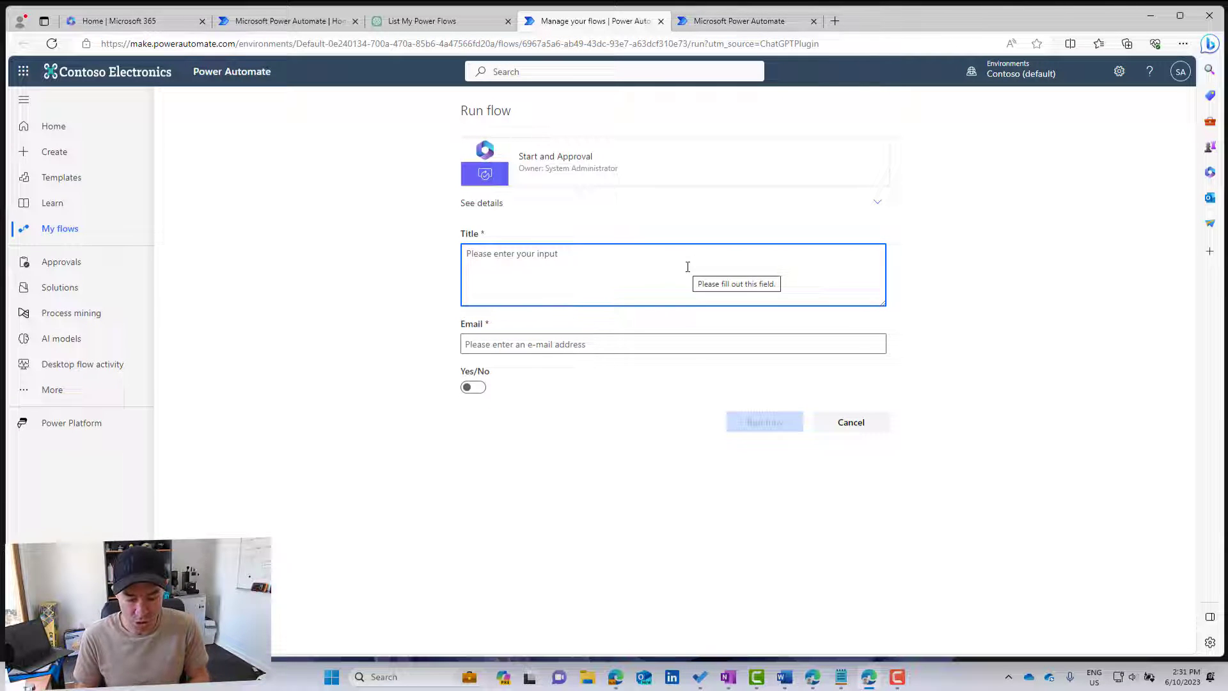
pyautogui.write('Hey there')
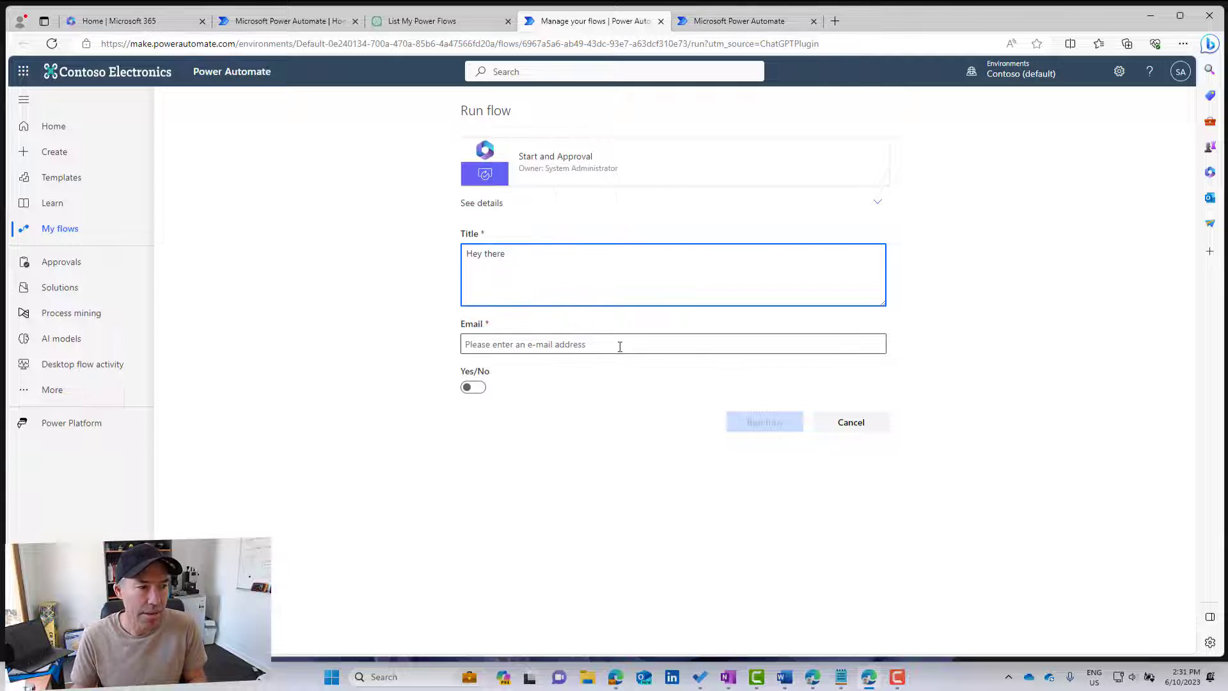
pyautogui.click(622, 344)
pyautogui.click(1181, 71)
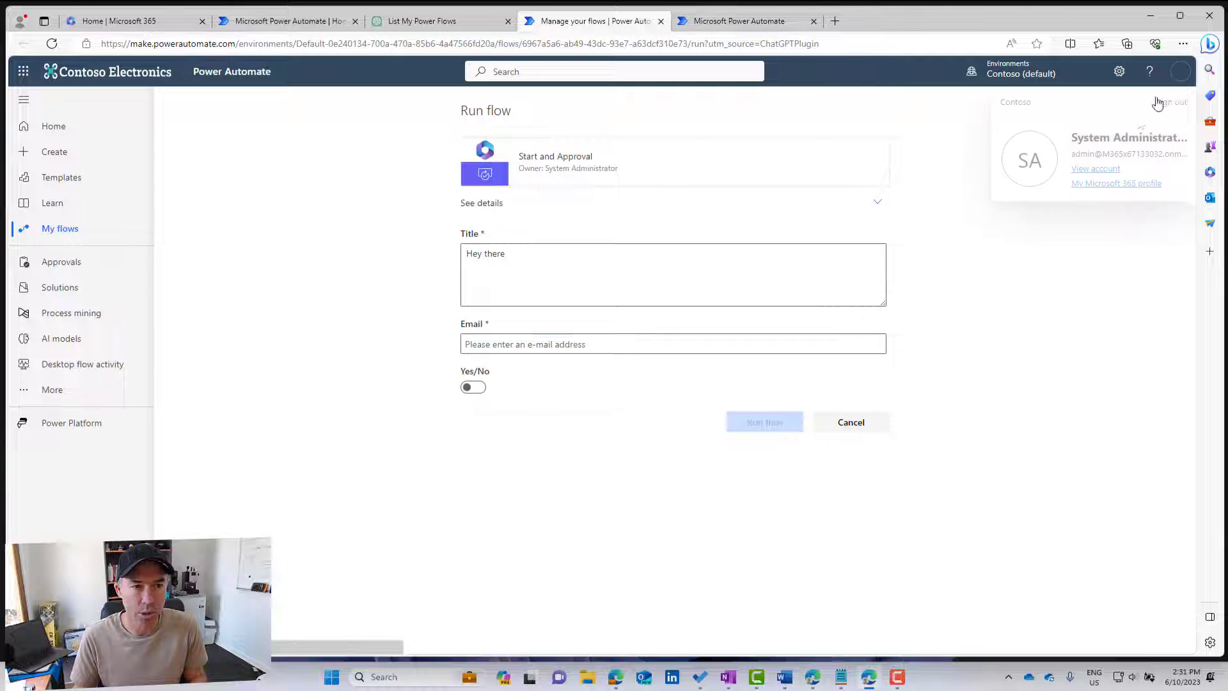
pyautogui.moveTo(1072, 154); pyautogui.dragTo(1162, 153)
pyautogui.hotkey('ctrl', 'c')
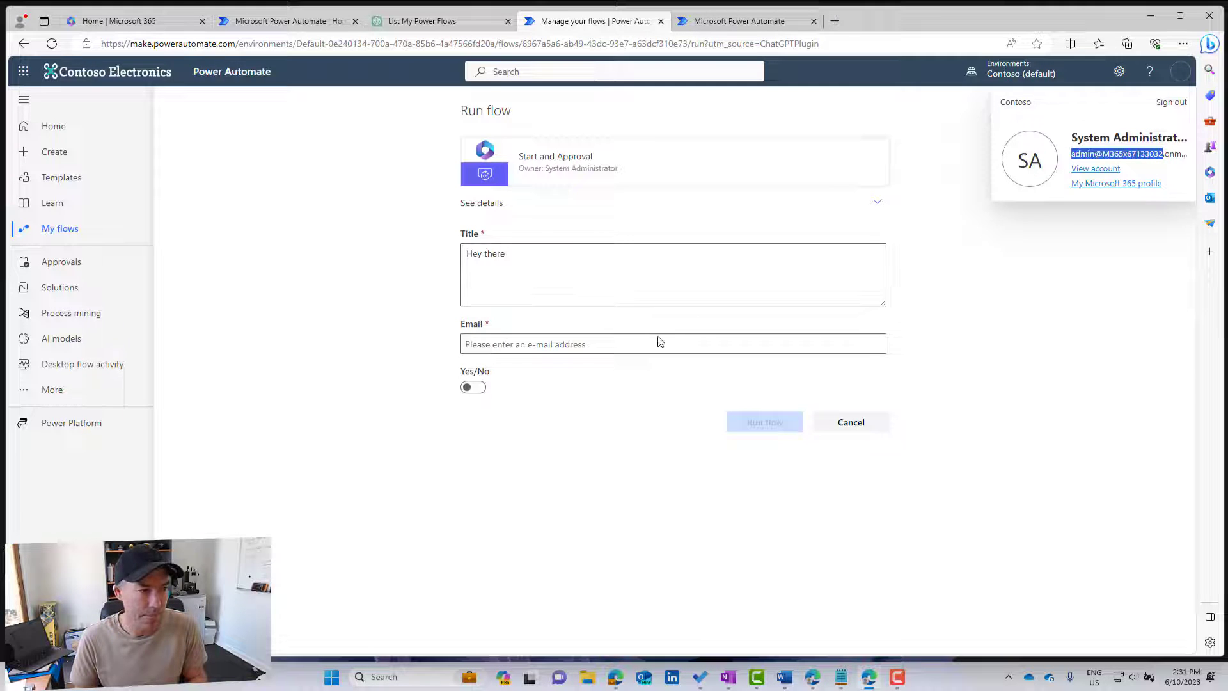
pyautogui.click(652, 345)
pyautogui.hotkey('ctrl', 'v')
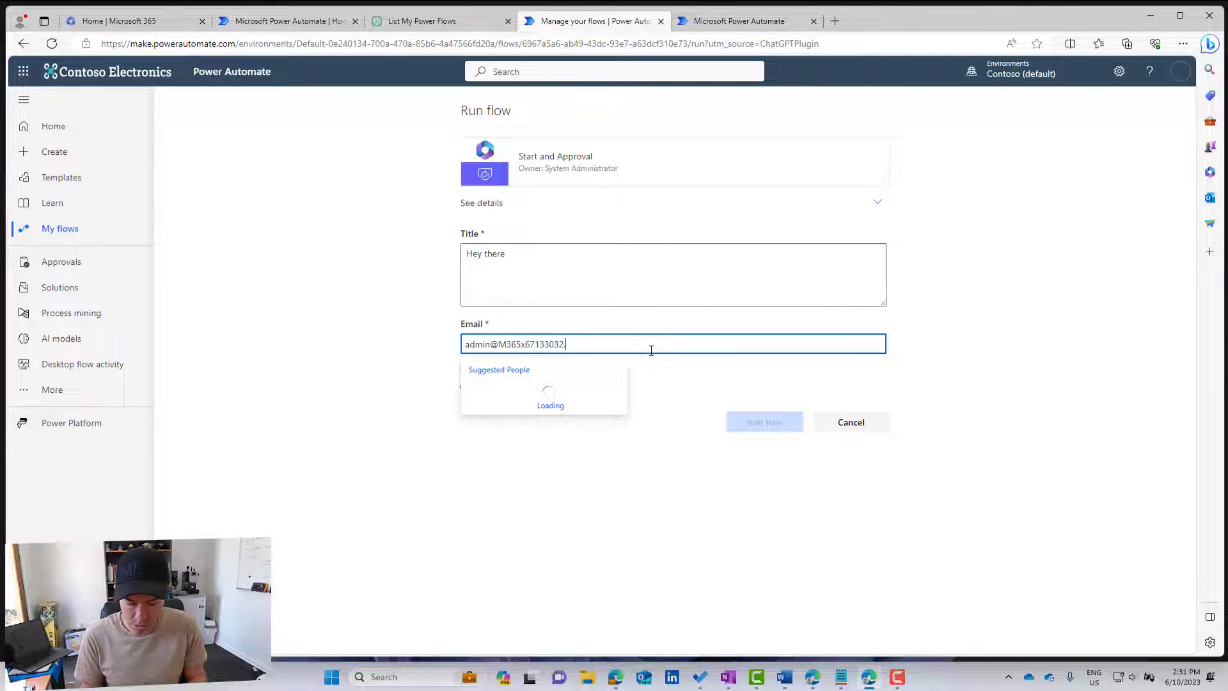
pyautogui.write('.onmicrosoft.com')
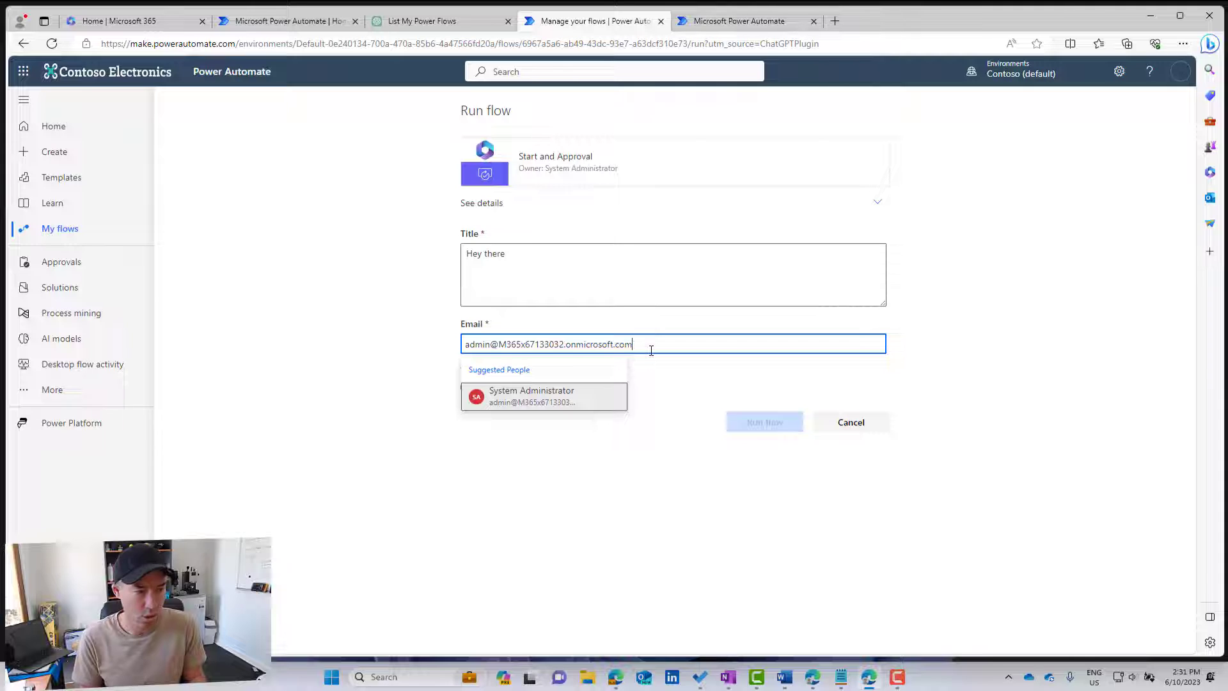
pyautogui.press('Return')
pyautogui.click(473, 387)
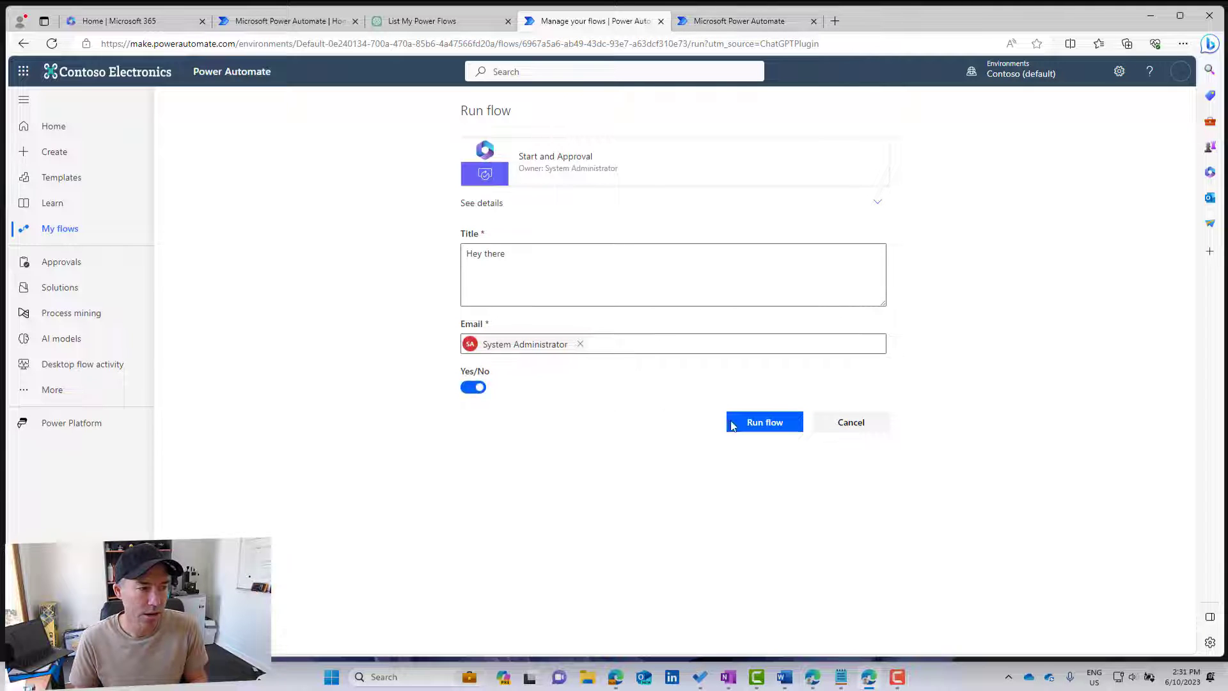
pyautogui.click(762, 425)
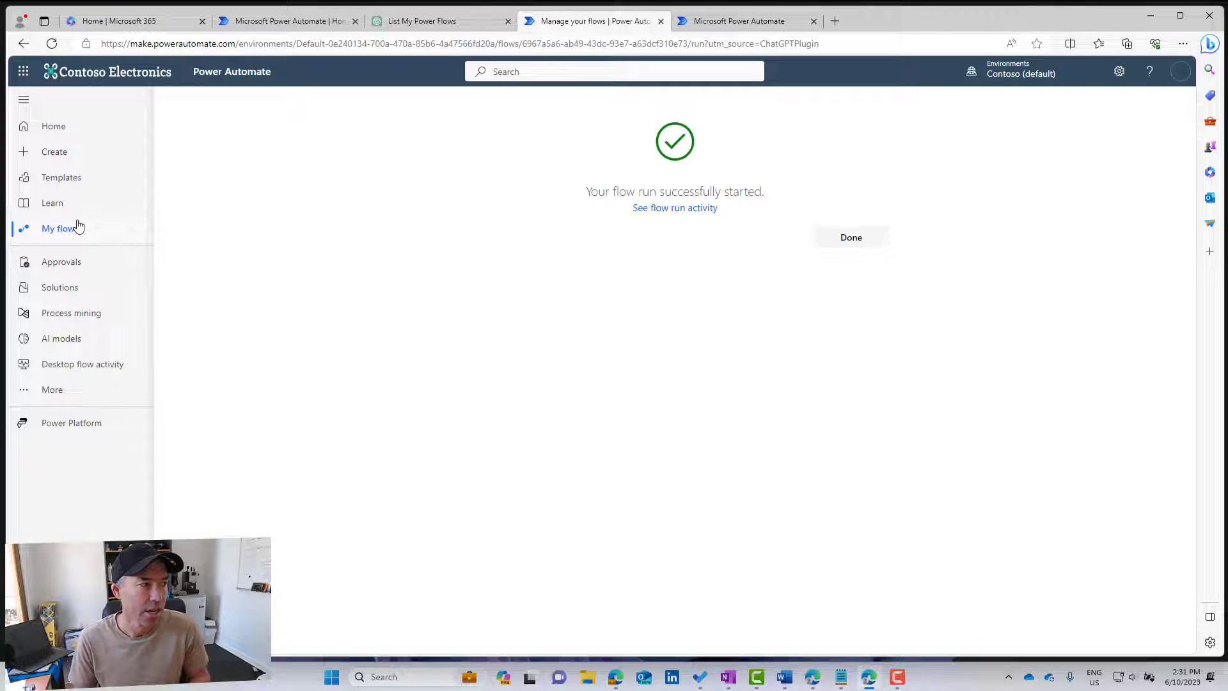
# Step: Dismiss the run confirmation and go to the Create page for a new flow
pyautogui.click(858, 242)
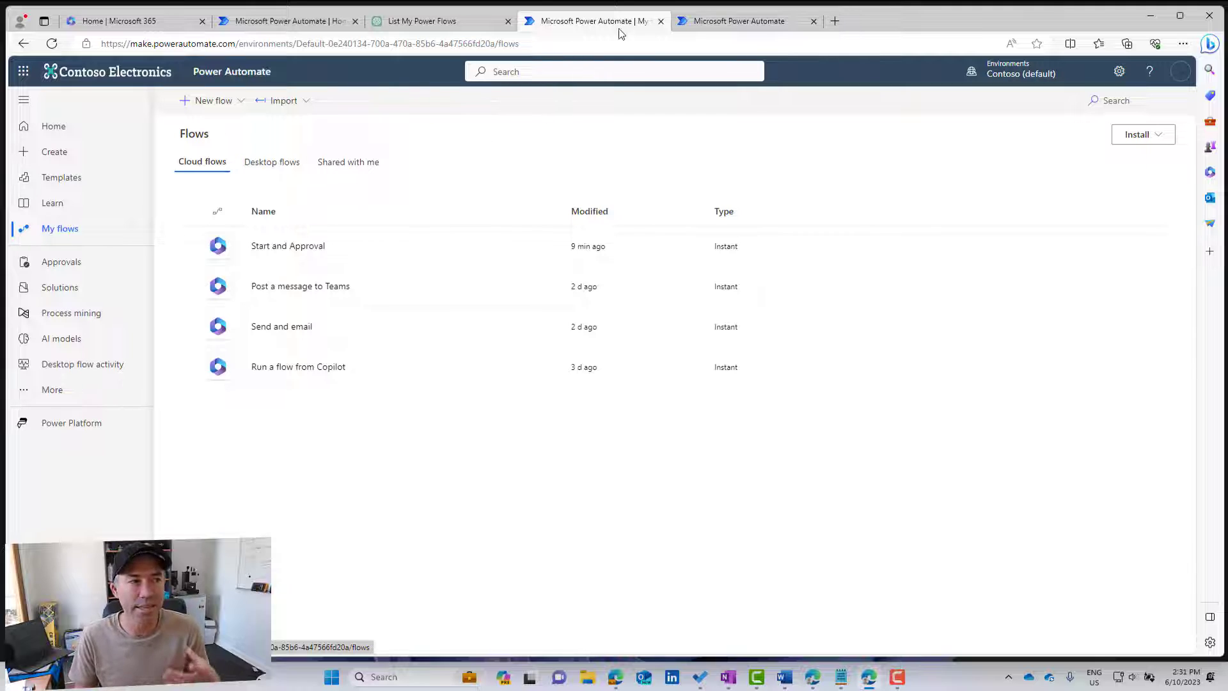
pyautogui.click(211, 102)
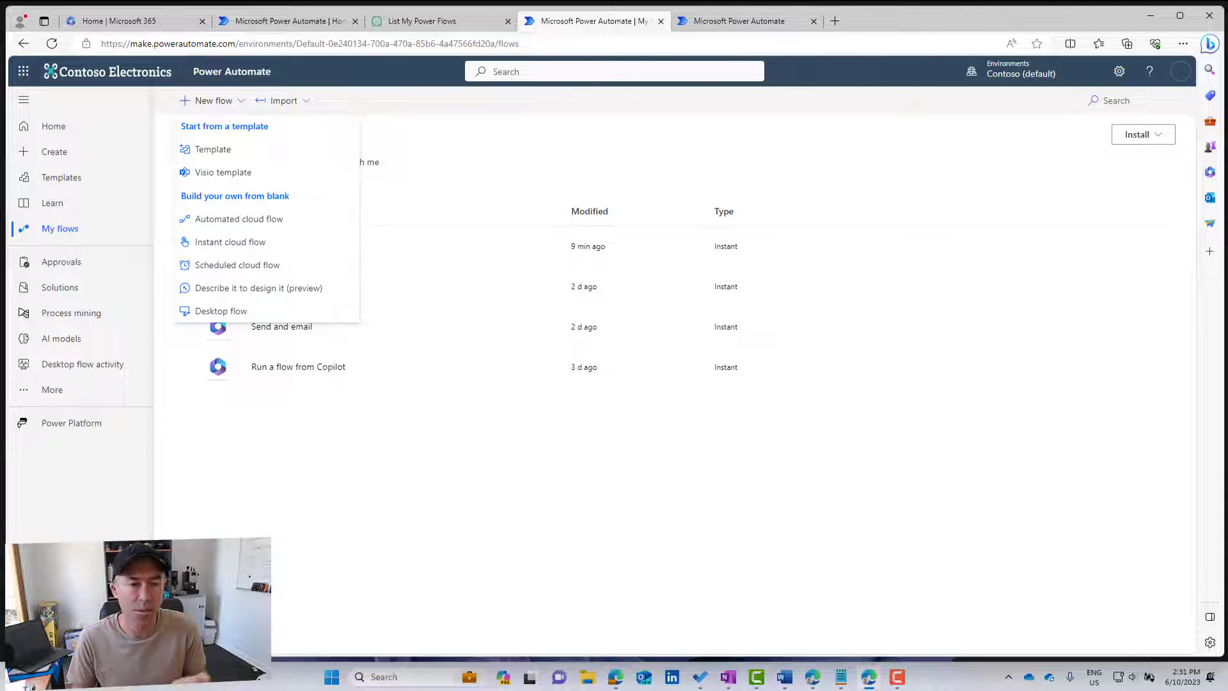
pyautogui.click(63, 158)
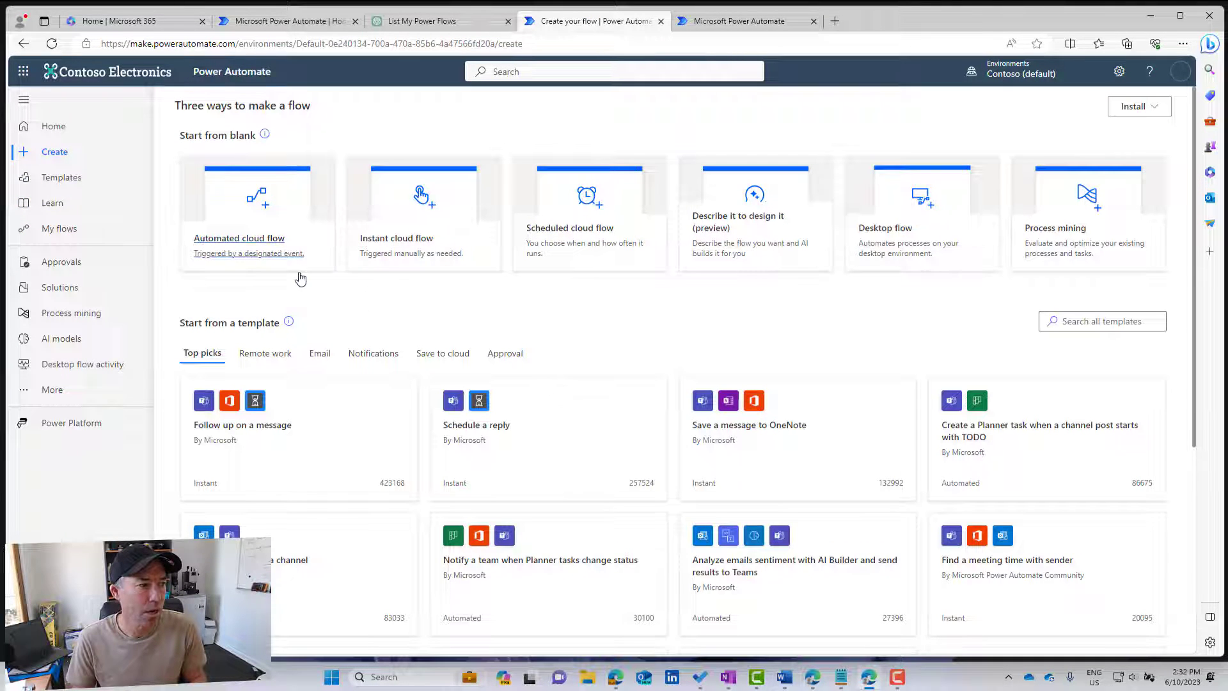
# Step: Start a blank instant cloud flow using the Run a flow from Copilot trigger
pyautogui.click(400, 264)
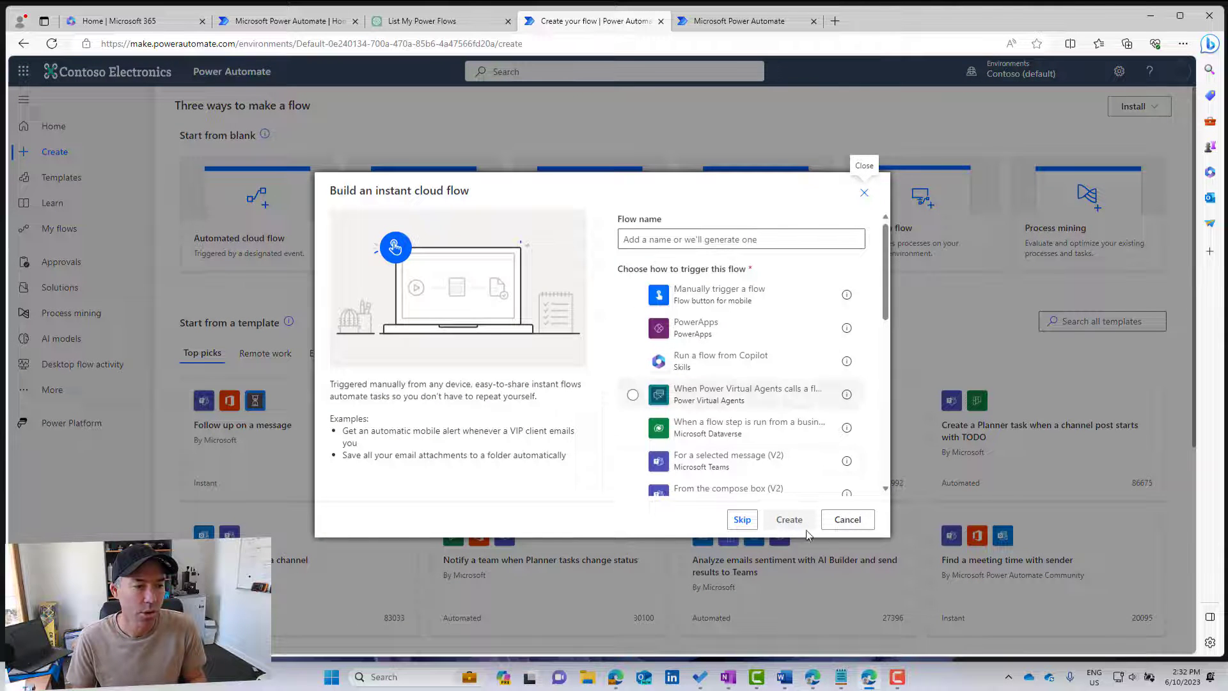
pyautogui.click(742, 519)
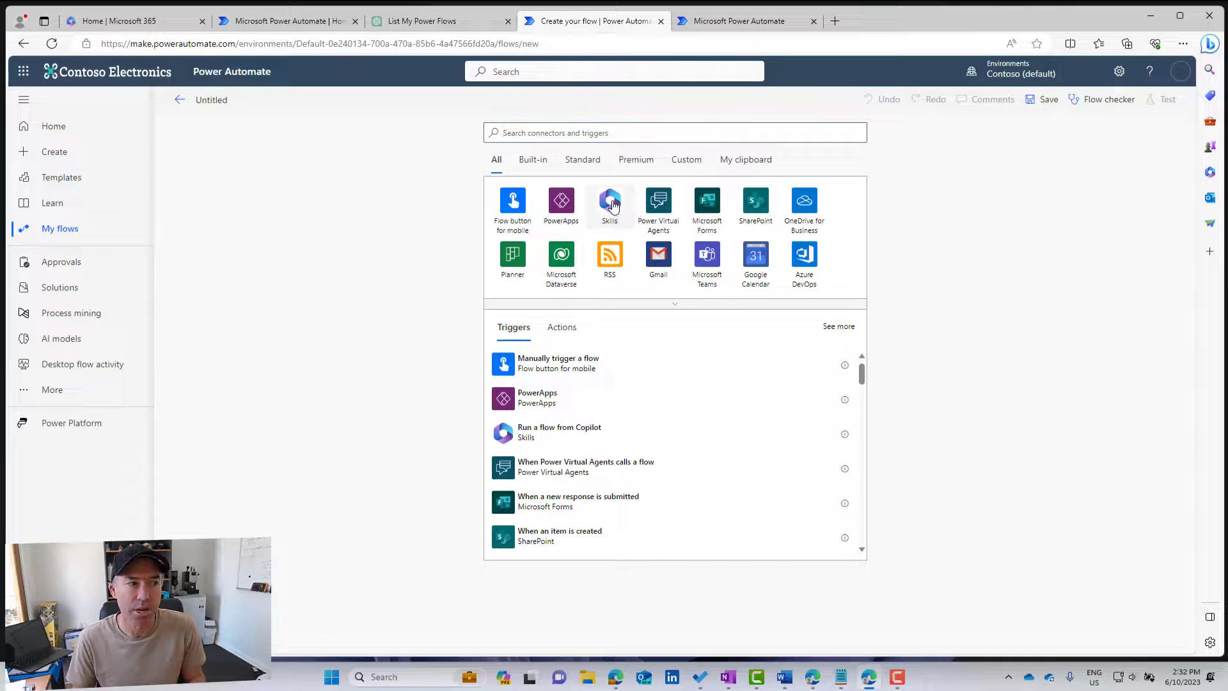
pyautogui.click(611, 204)
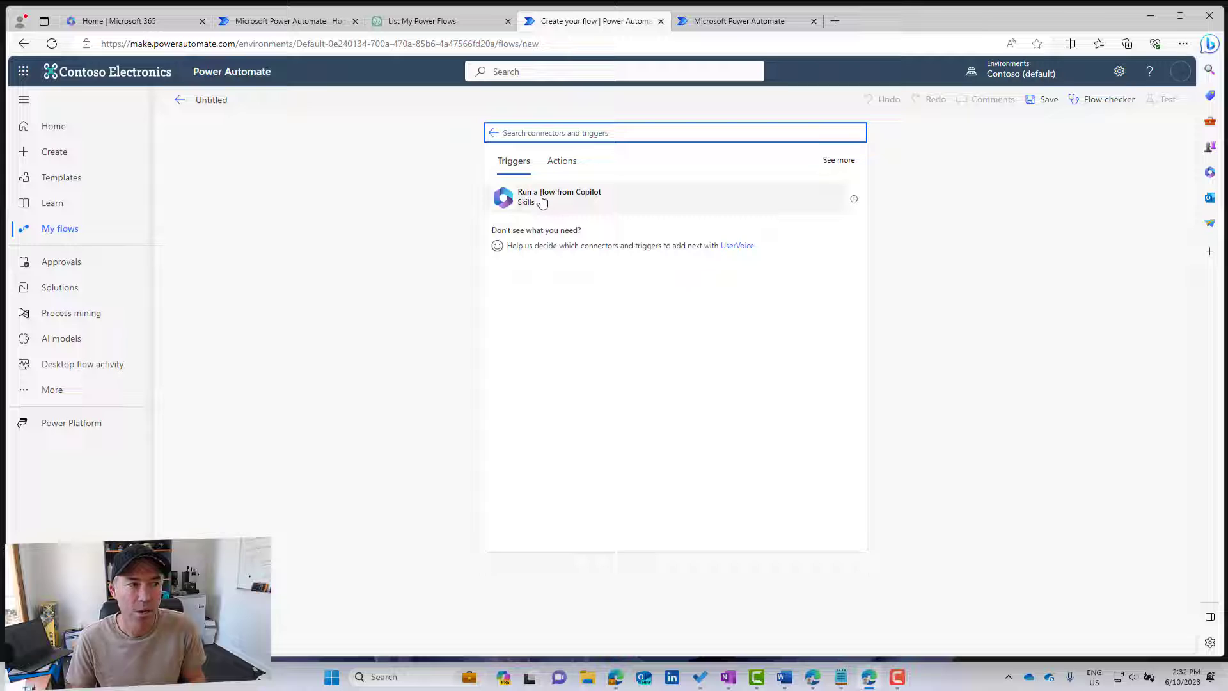
pyautogui.click(569, 202)
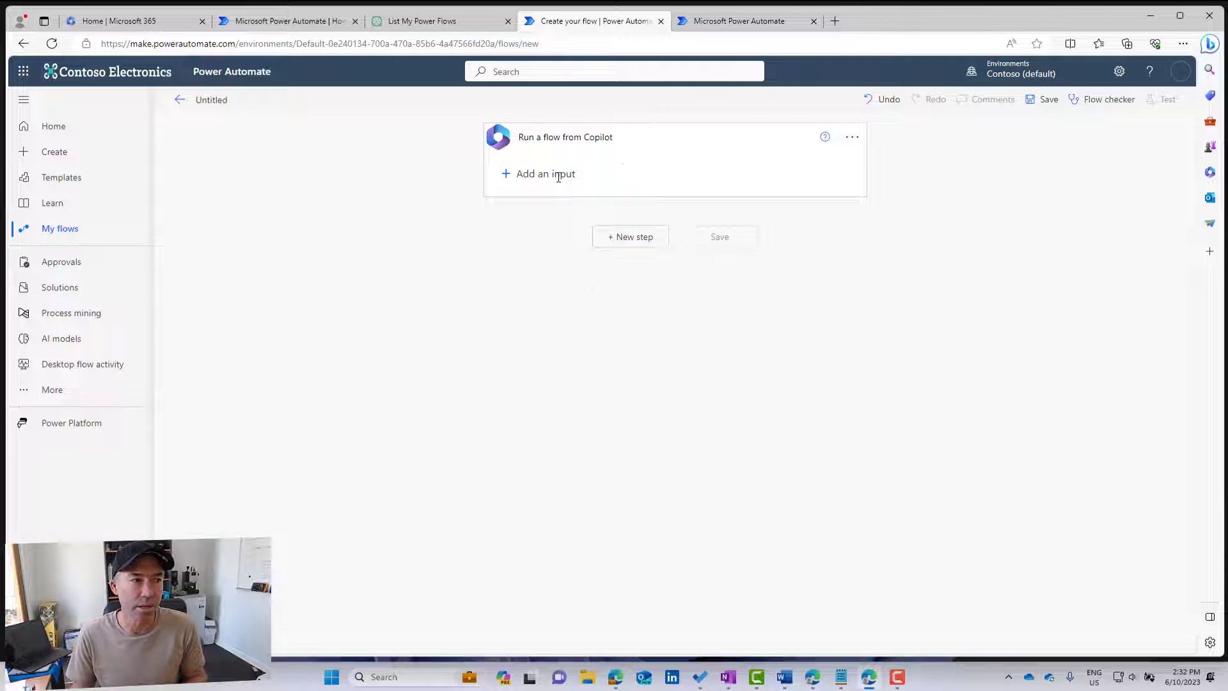
# Step: Add two text inputs named Title and Description to the Copilot trigger
pyautogui.click(551, 174)
pyautogui.click(519, 198)
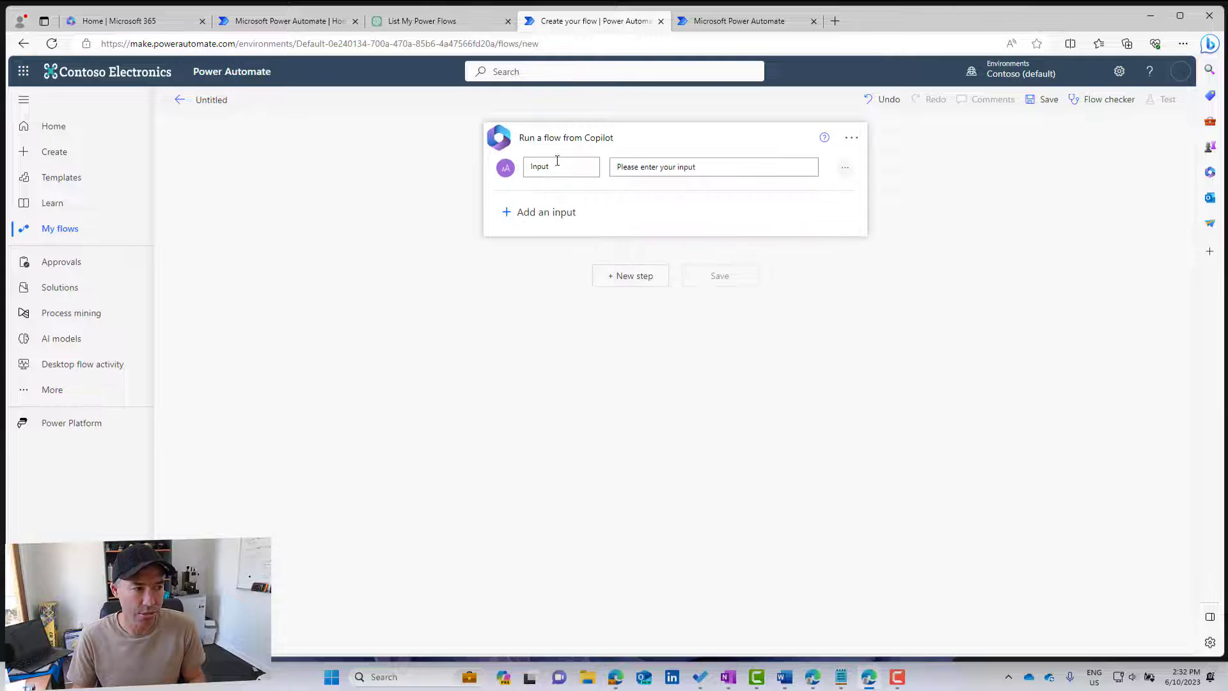
pyautogui.moveTo(557, 161); pyautogui.dragTo(485, 169)
pyautogui.write('Title')
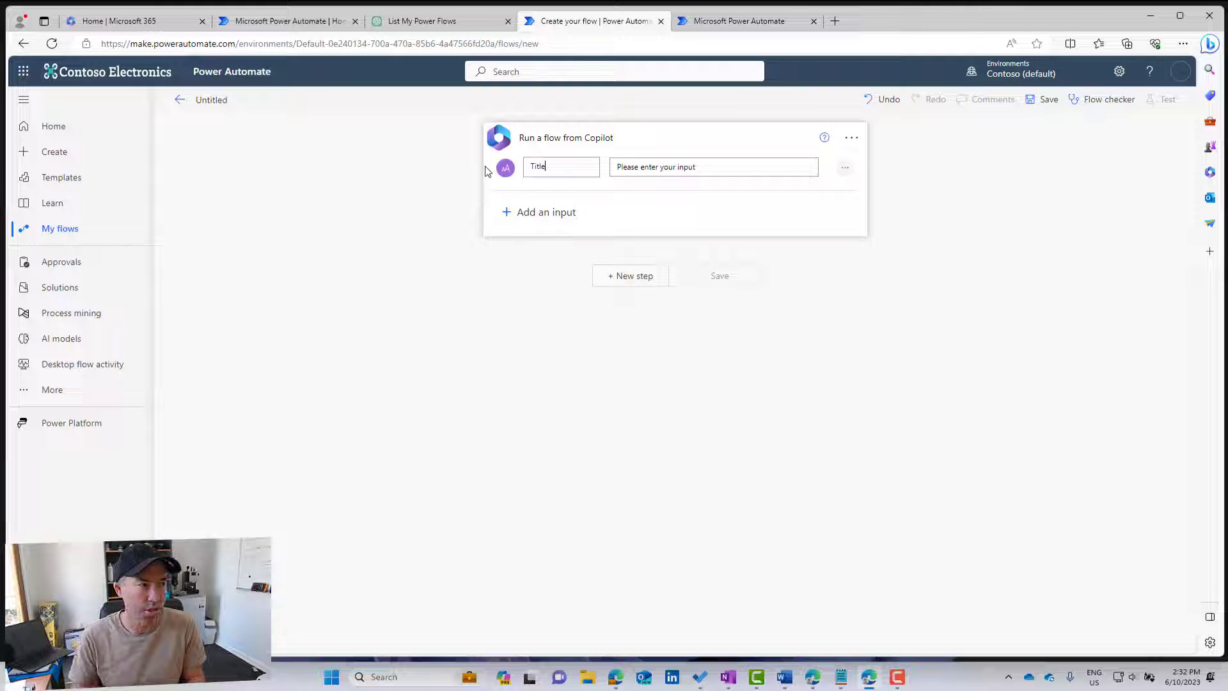
pyautogui.click(542, 211)
pyautogui.click(522, 237)
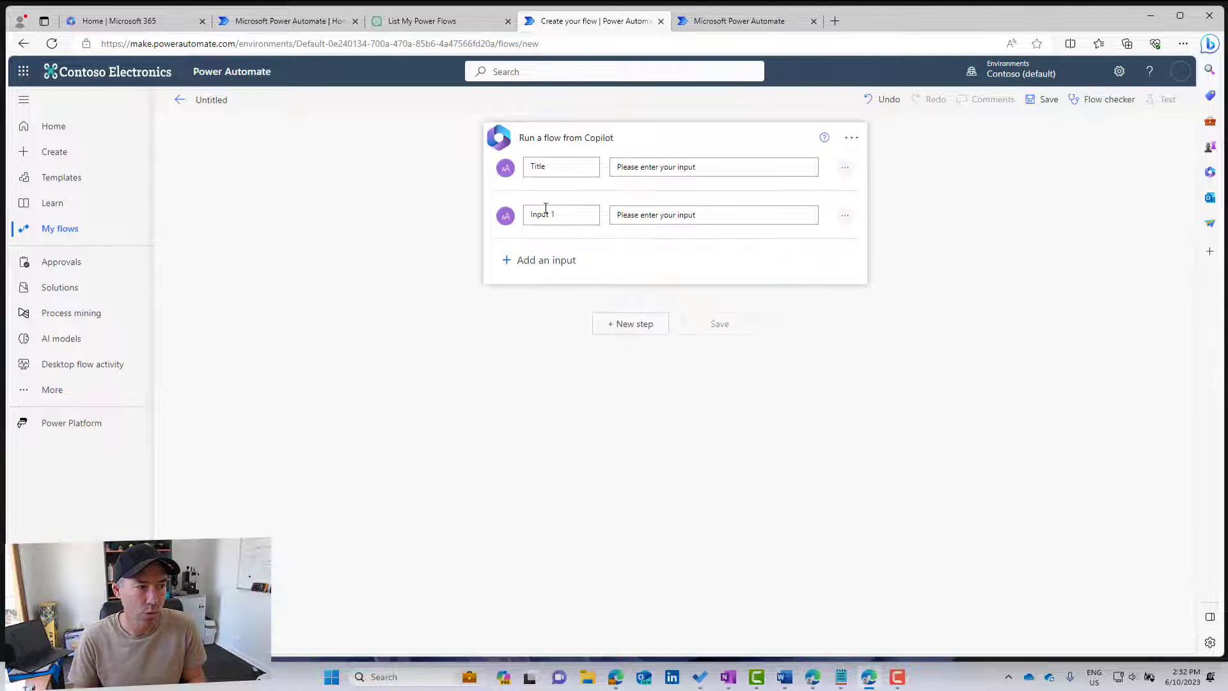
pyautogui.click(545, 211)
pyautogui.write('Des')
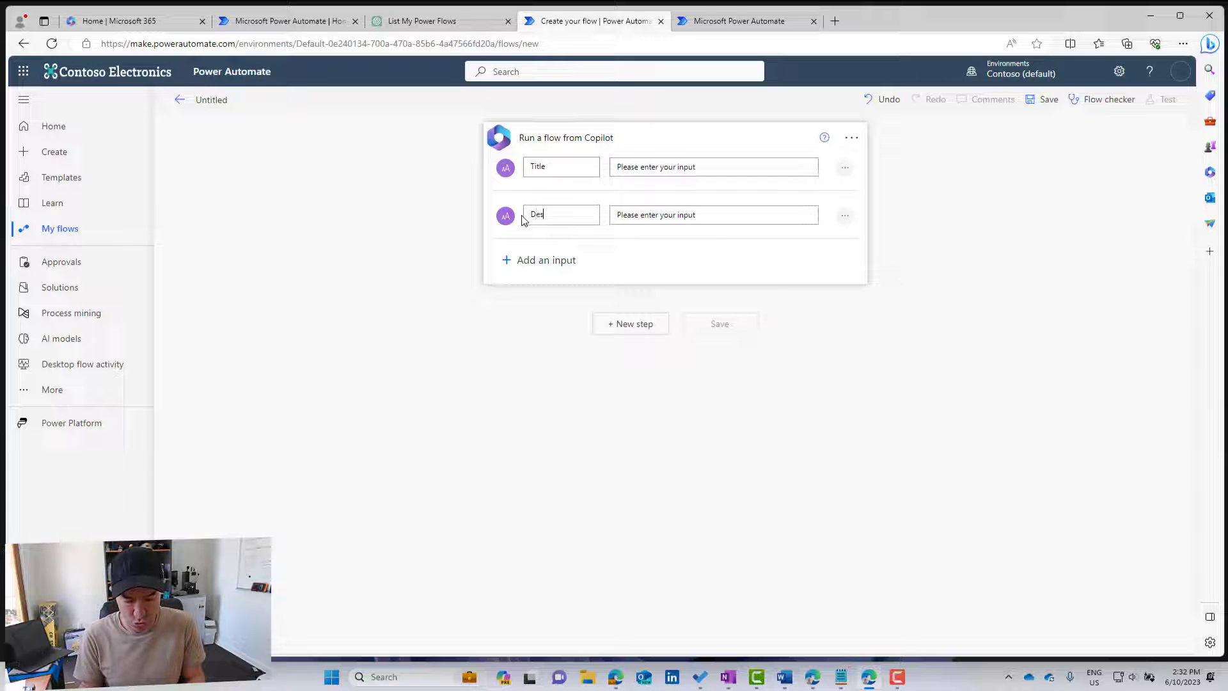
pyautogui.write('cription')
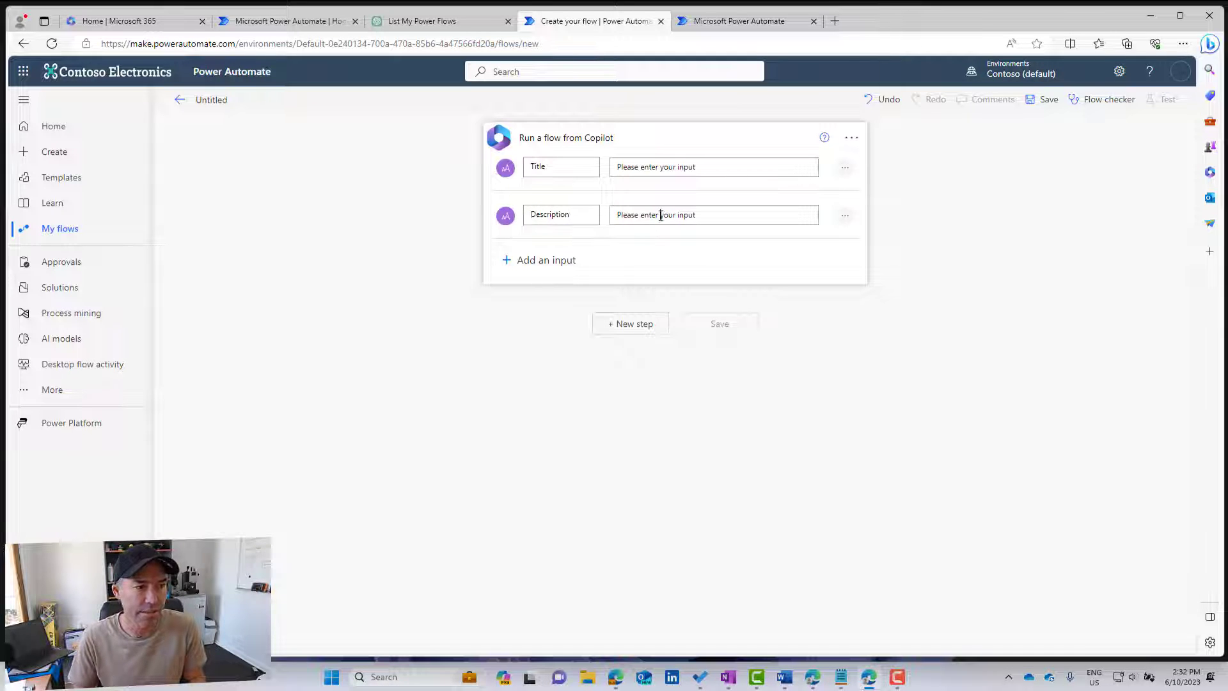
pyautogui.click(845, 216)
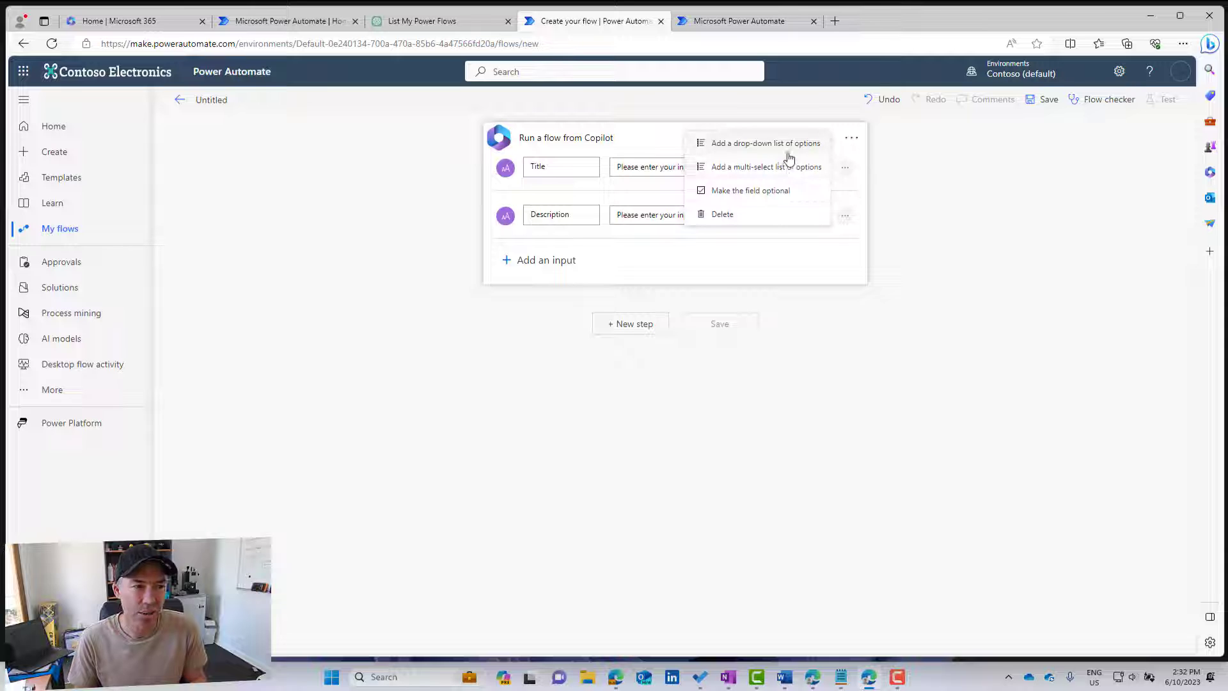
pyautogui.click(707, 275)
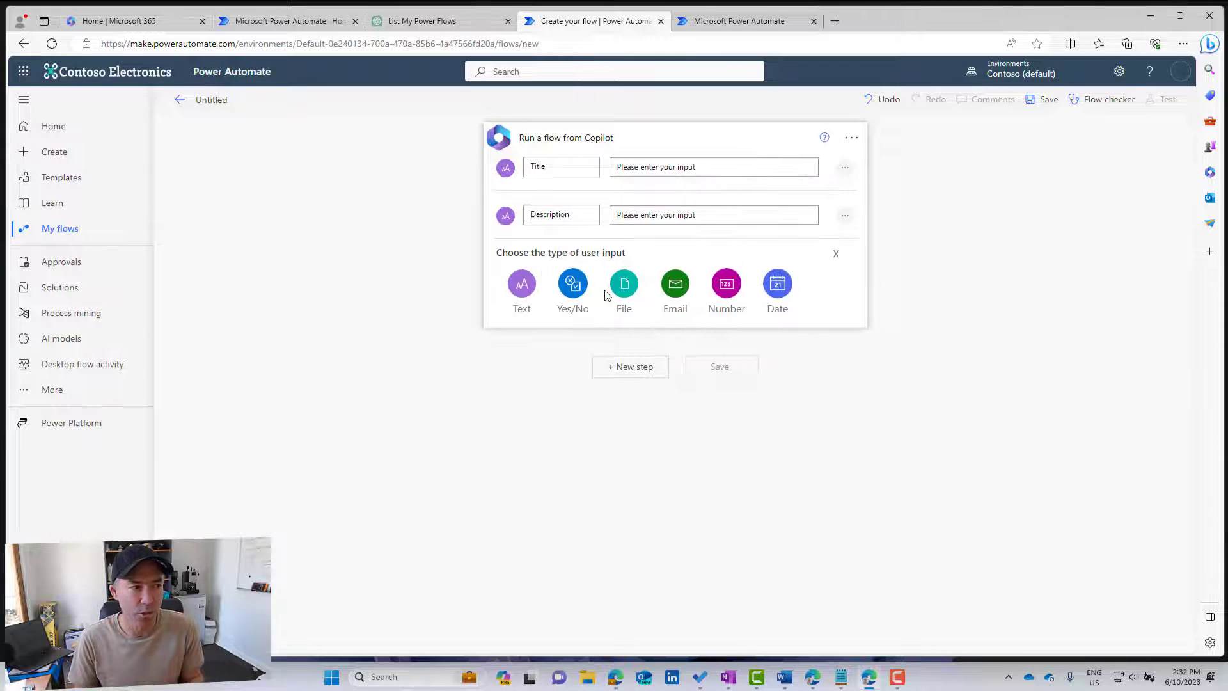
# Step: Add a Send an email (V2) action after the Copilot trigger
pyautogui.click(638, 375)
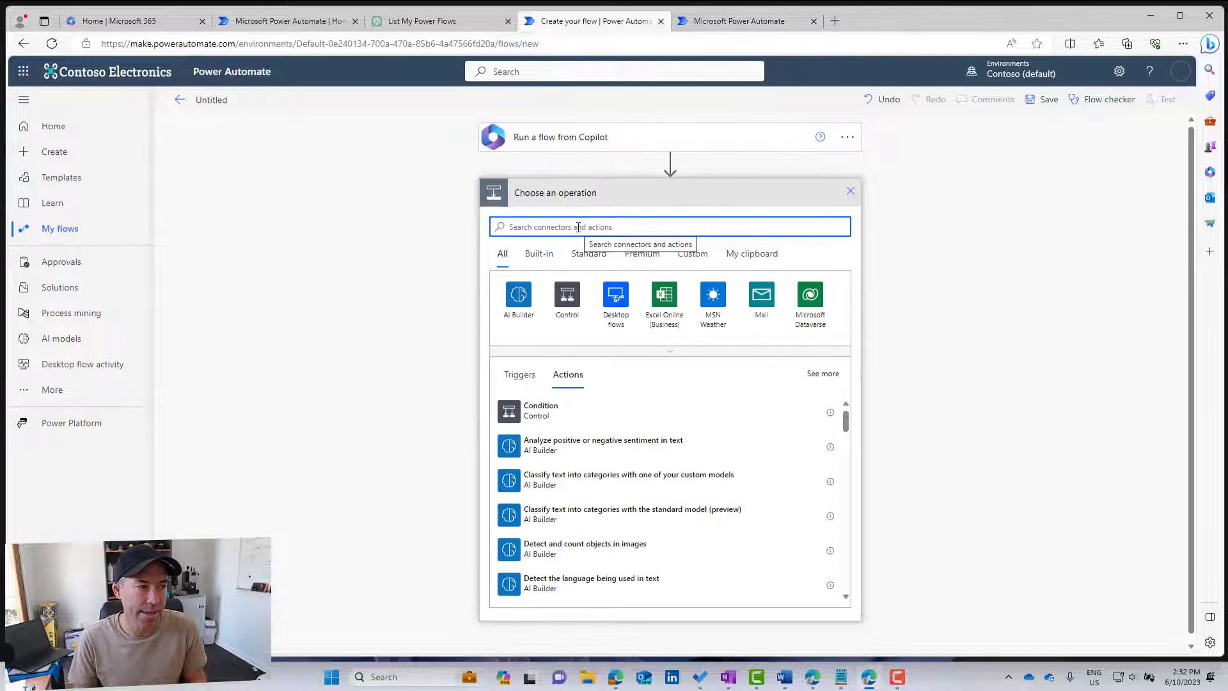
pyautogui.write('send emai')
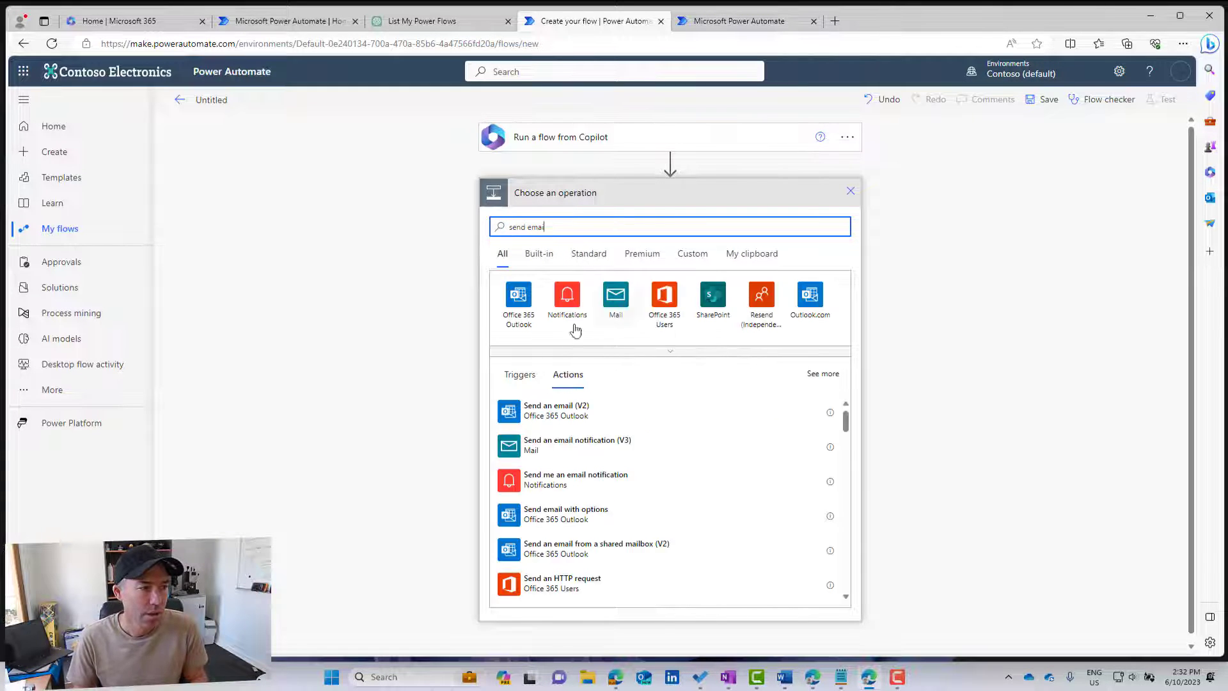
pyautogui.click(567, 413)
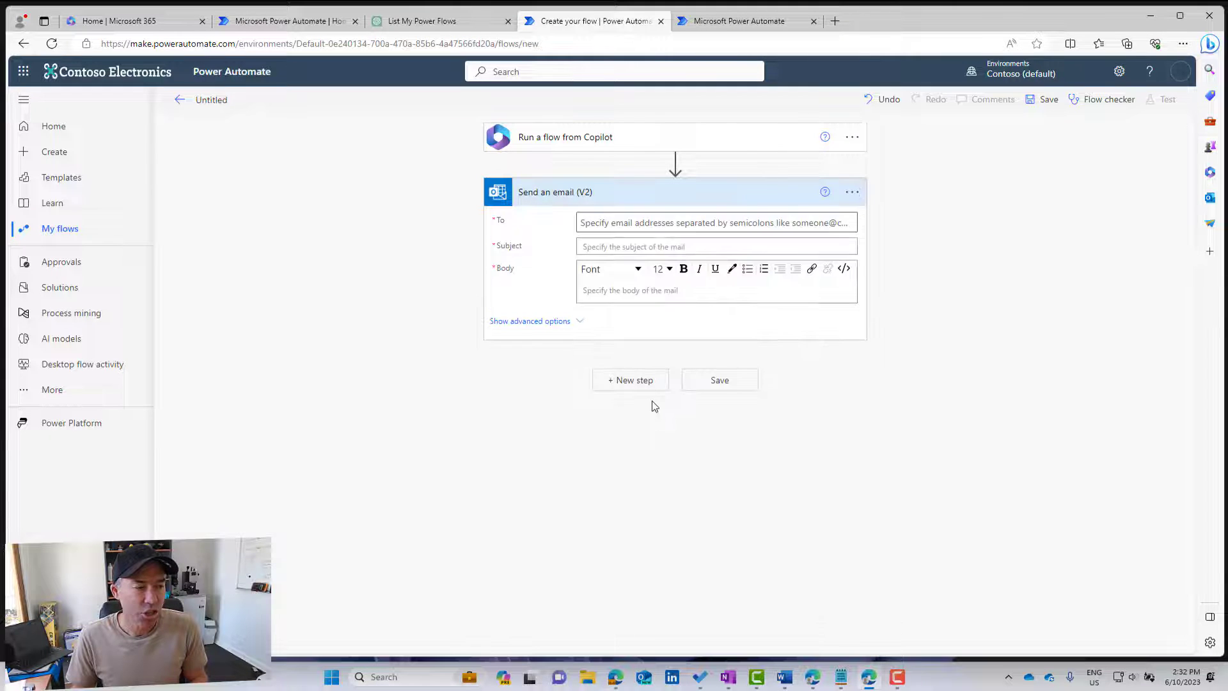
# Step: Address the email to System Administrator, with Title as subject and Description as body
pyautogui.click(610, 228)
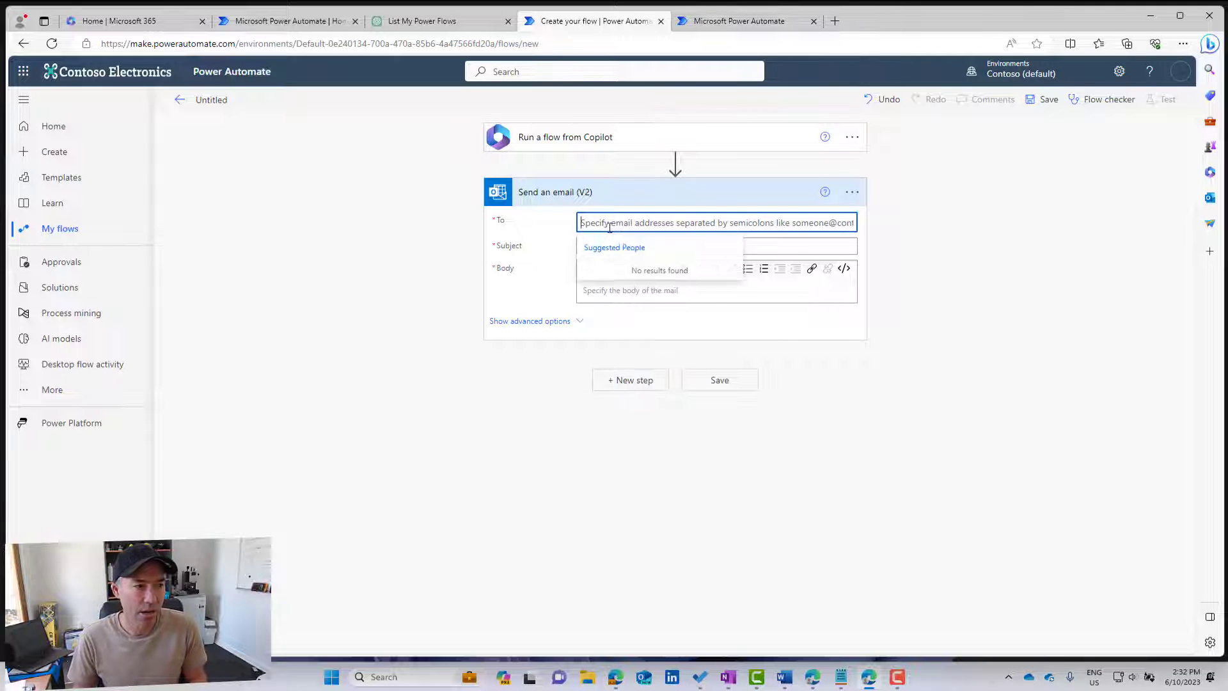
pyautogui.write('admin')
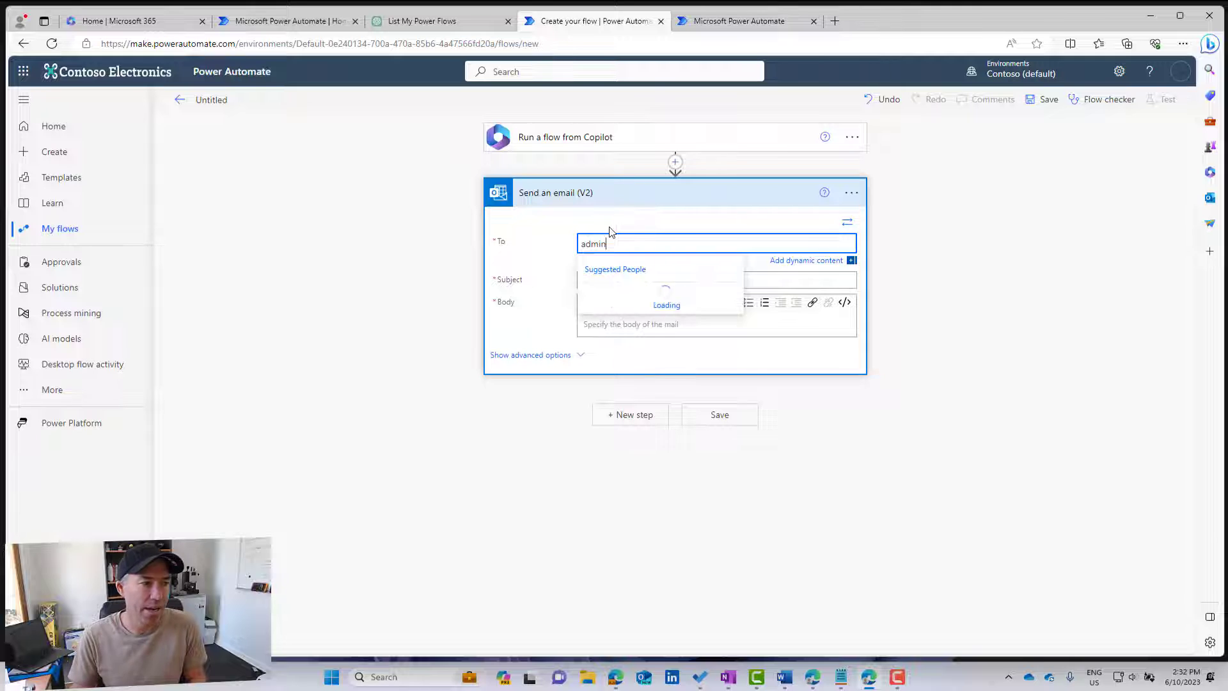
pyautogui.click(637, 299)
pyautogui.click(616, 279)
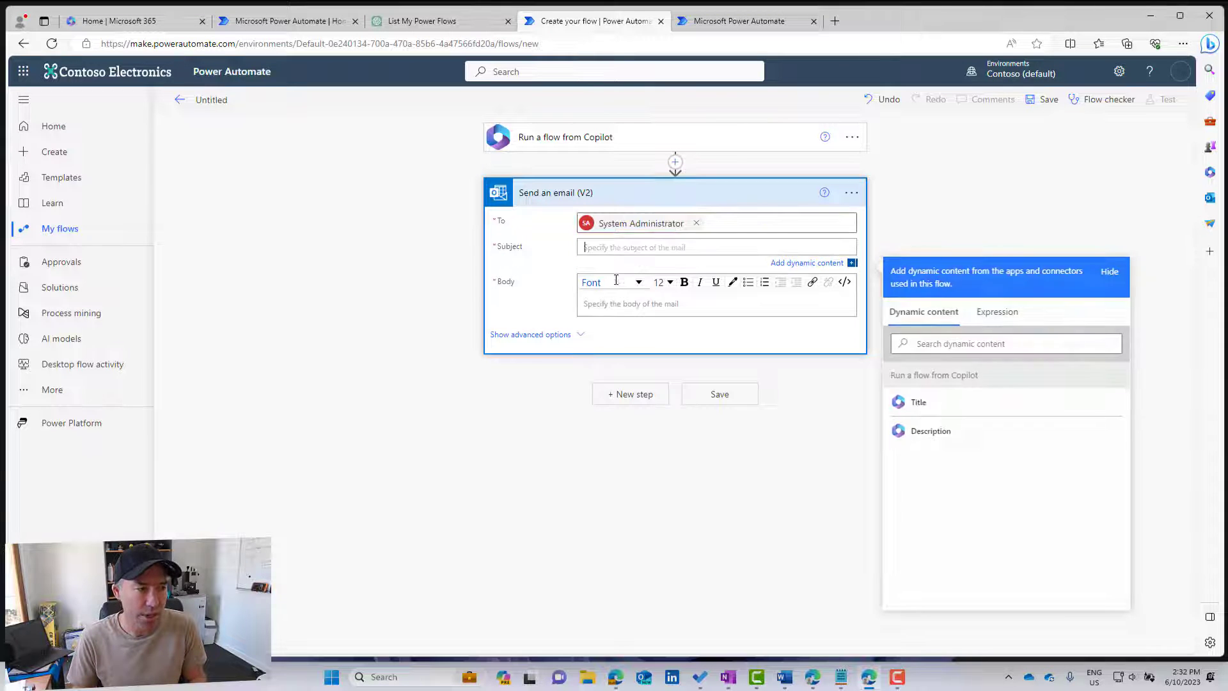
pyautogui.click(921, 403)
pyautogui.click(654, 307)
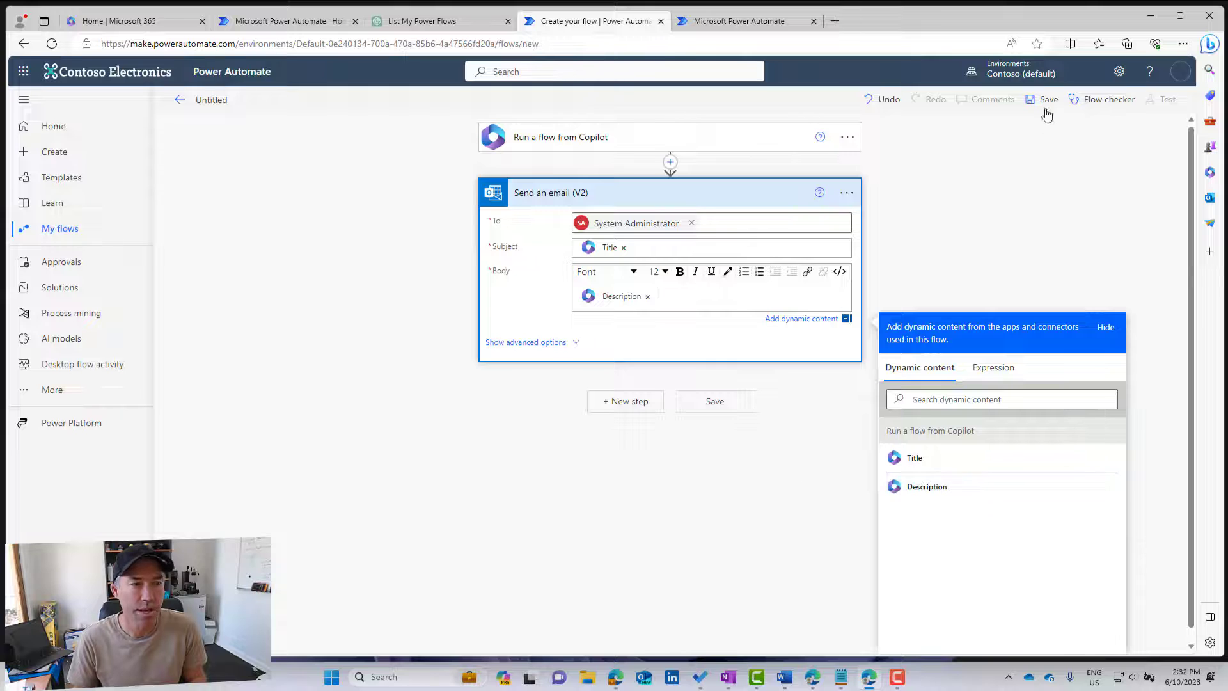
pyautogui.click(217, 100)
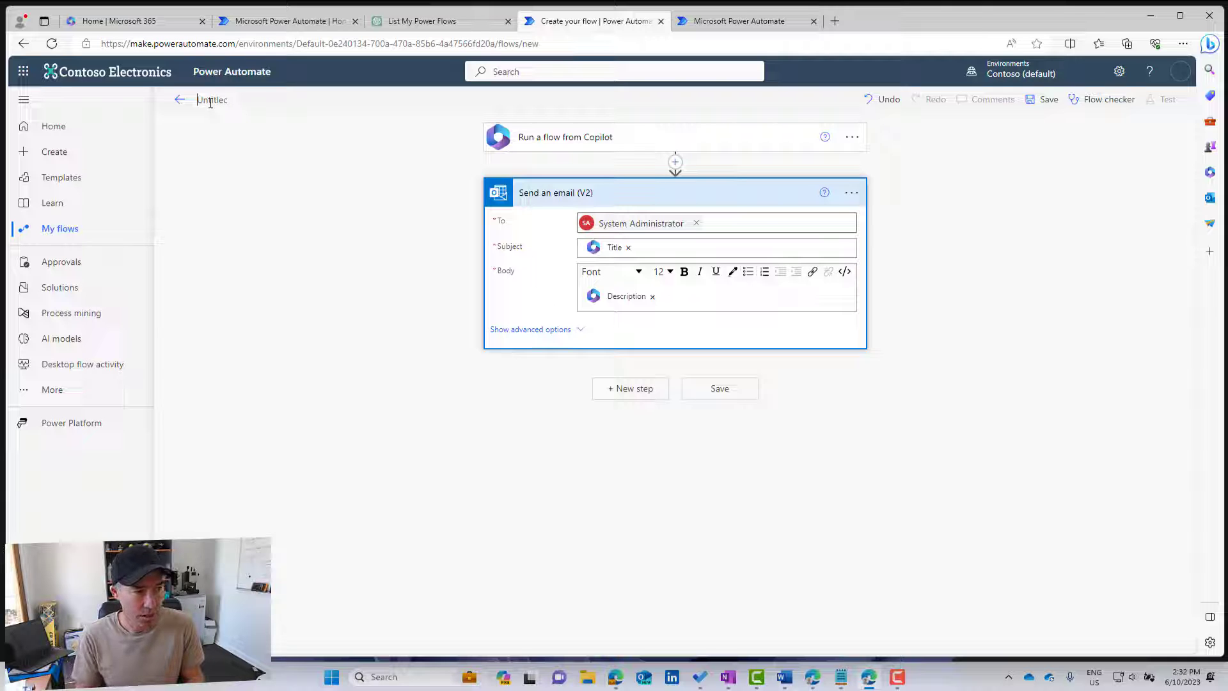
# Step: Rename the flow to 'Send and email', save it, and go back to ChatGPT
pyautogui.hotkey('ctrl', 'a')
pyautogui.press('BackSpace')
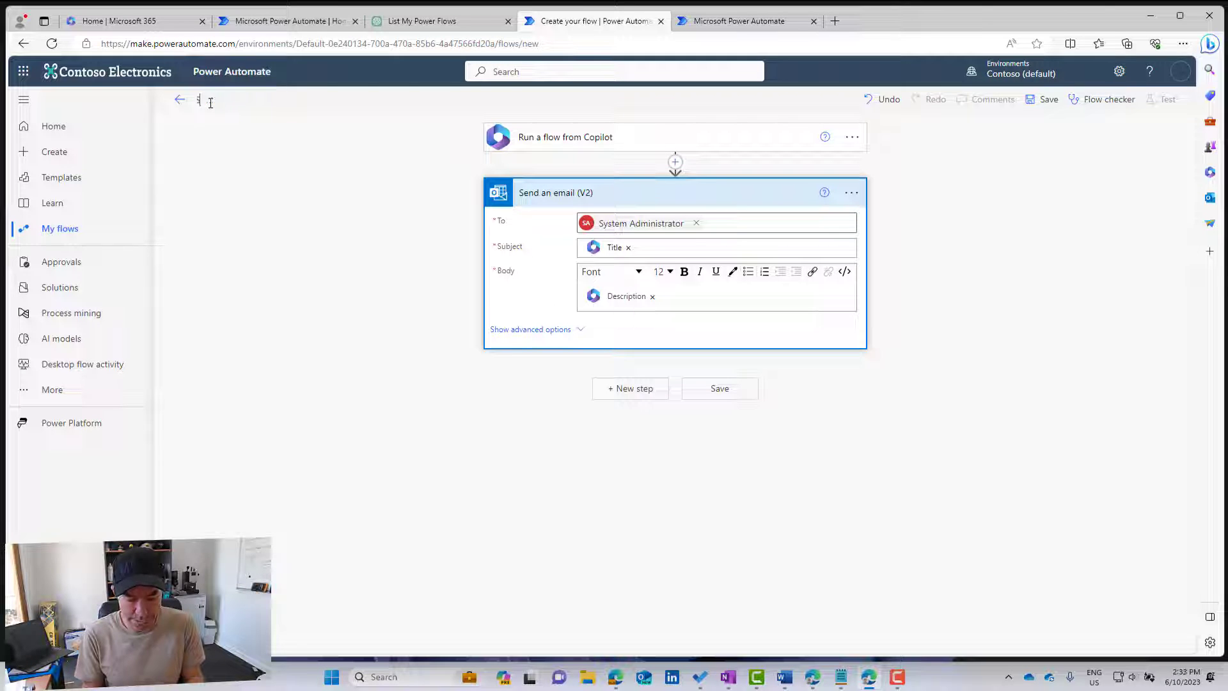
pyautogui.write('Send and email')
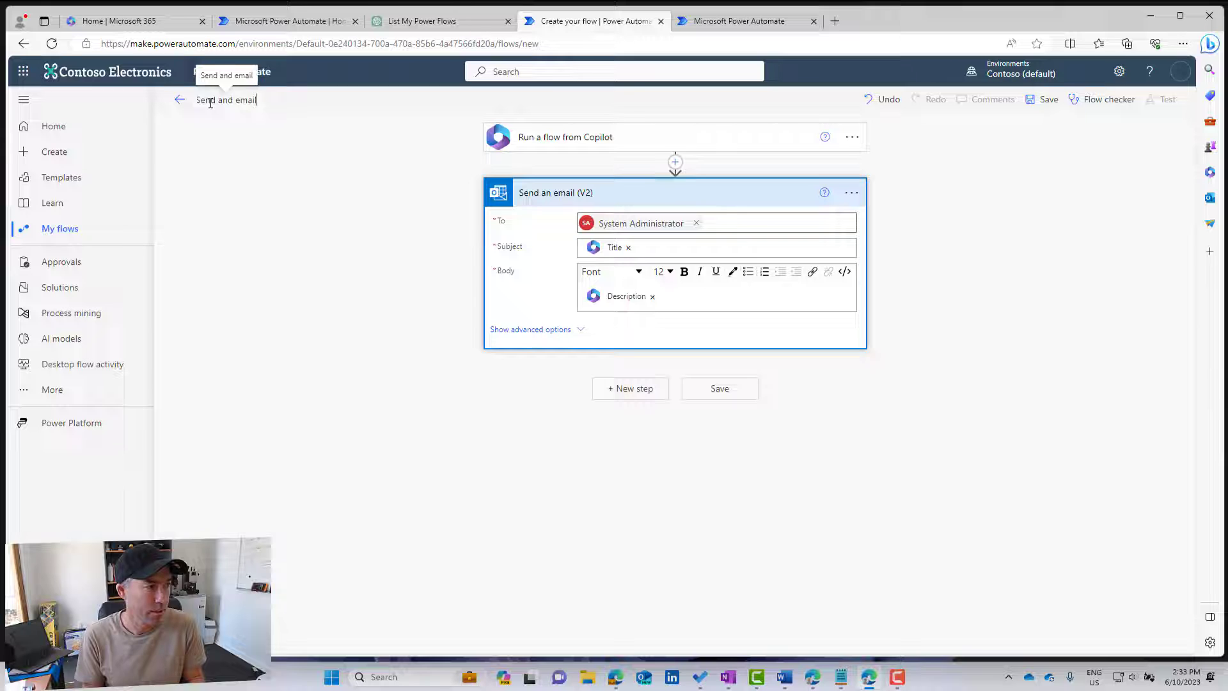
pyautogui.click(1038, 101)
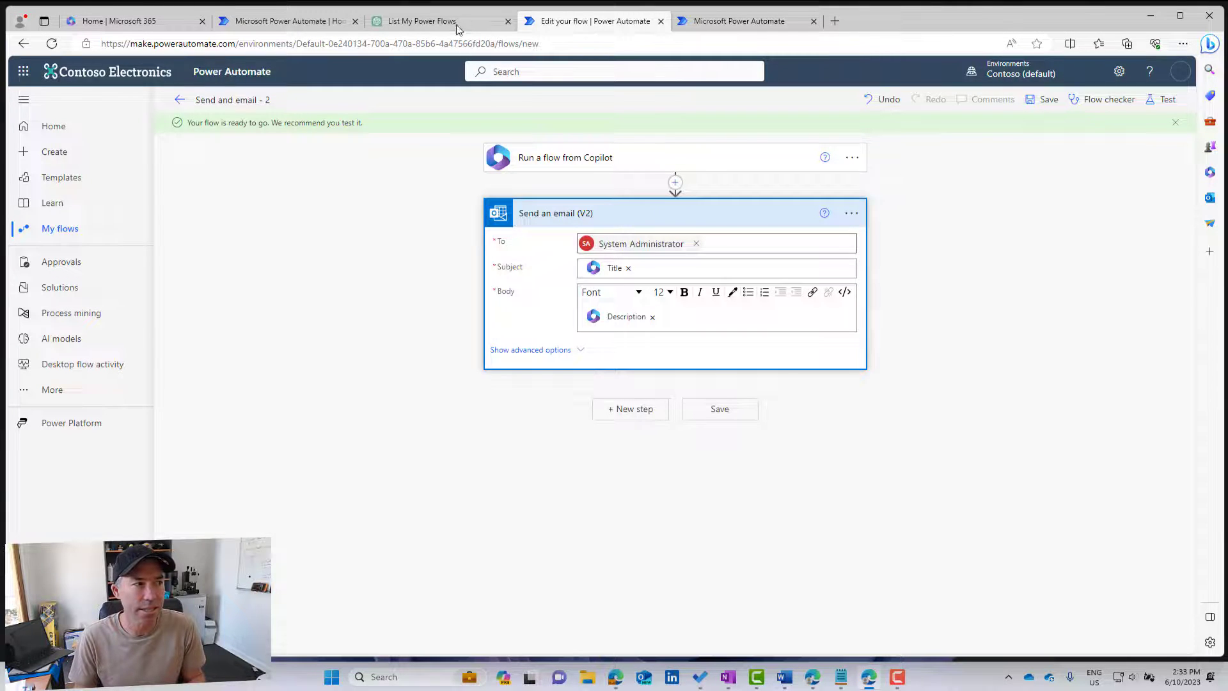
pyautogui.click(435, 21)
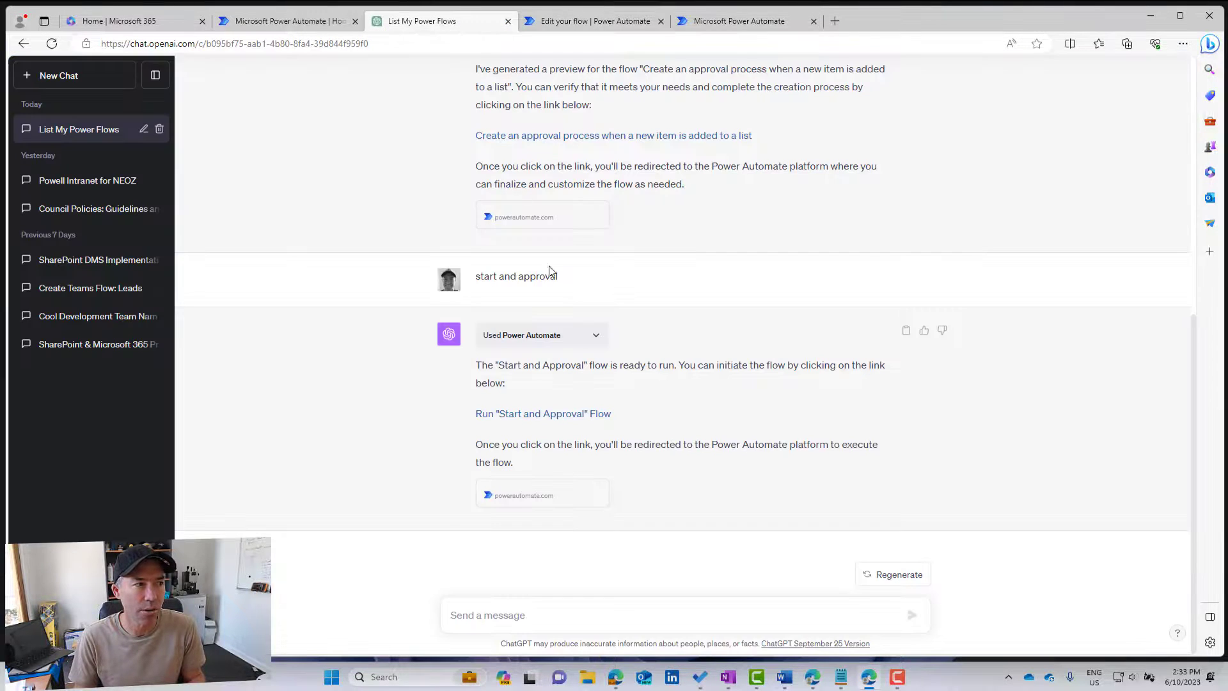
# Step: Send the message 'list my flows' to the ChatGPT Power Automate plugin
pyautogui.click(592, 618)
pyautogui.write('list my flo')
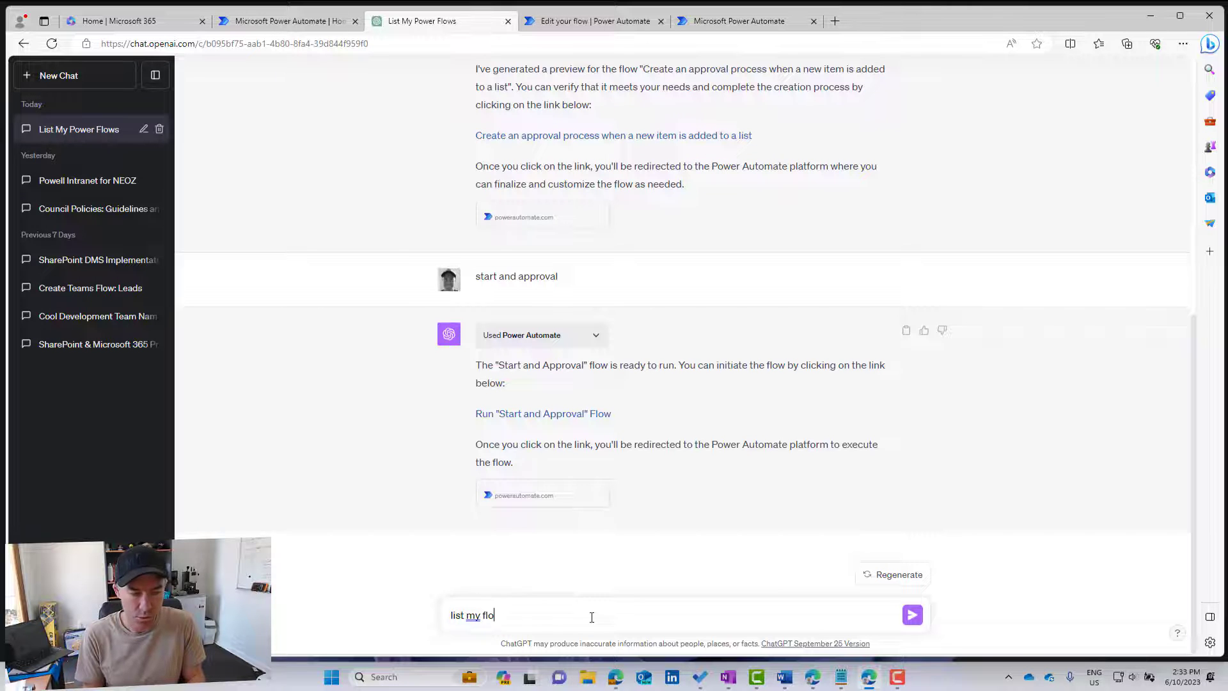
pyautogui.write('ws')
pyautogui.press('Return')
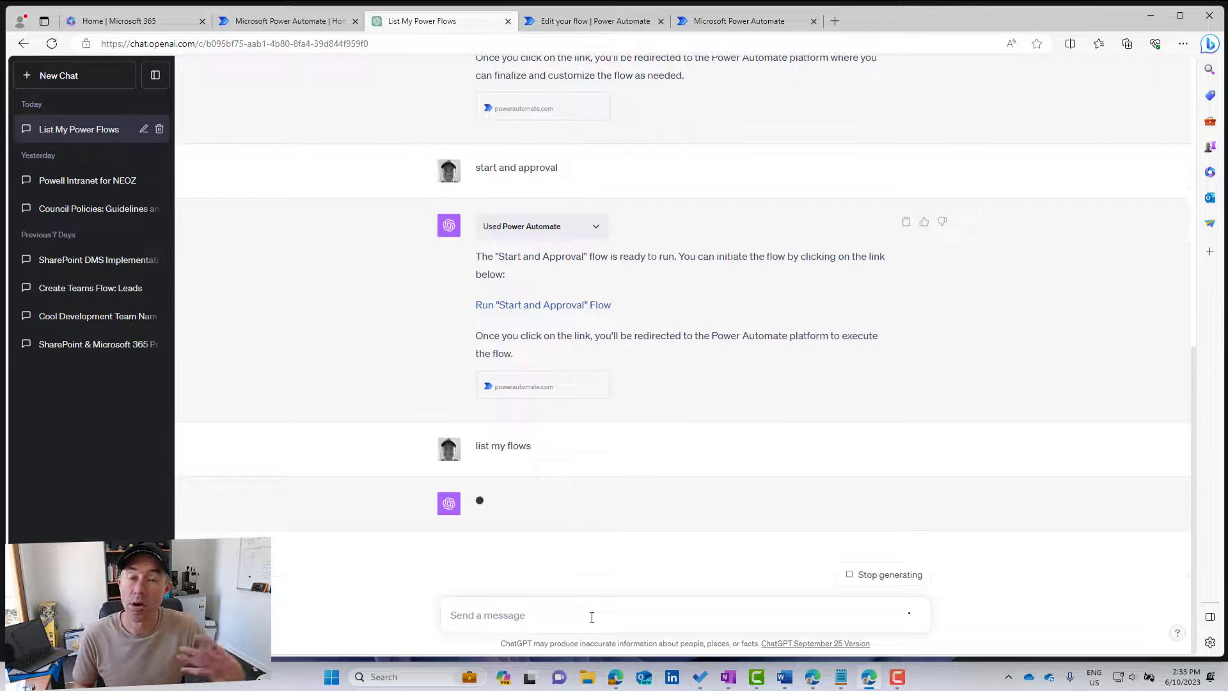